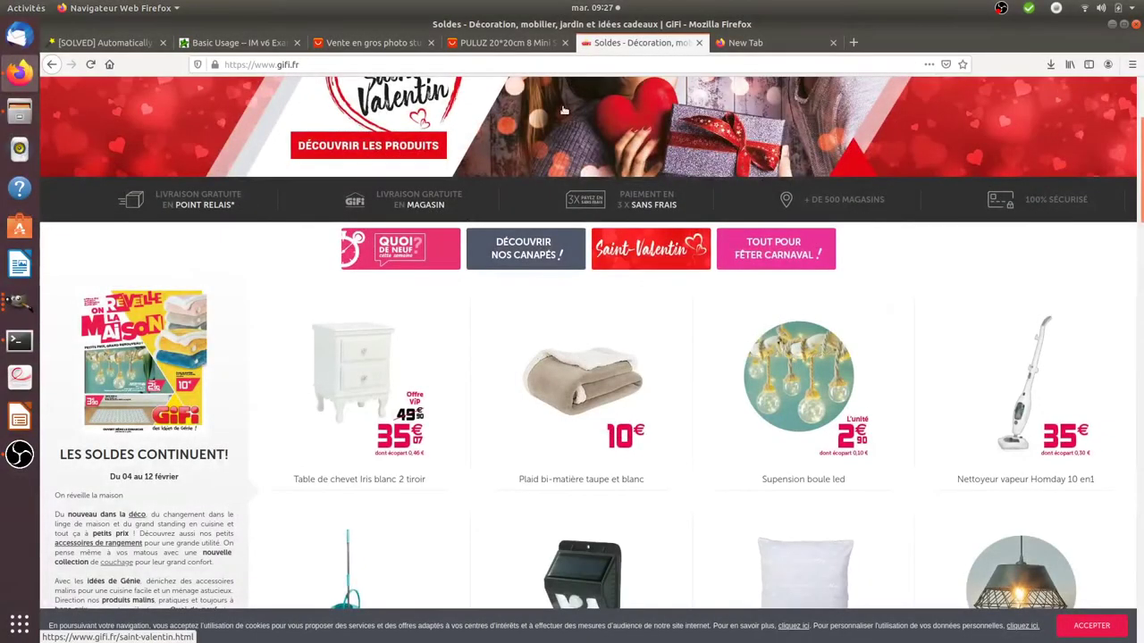
Scroll down the GiFi sales product grid in Firefox.
{"action": "scroll", "coordinate": [509, 388], "scroll_direction": "down", "scroll_amount": 2}
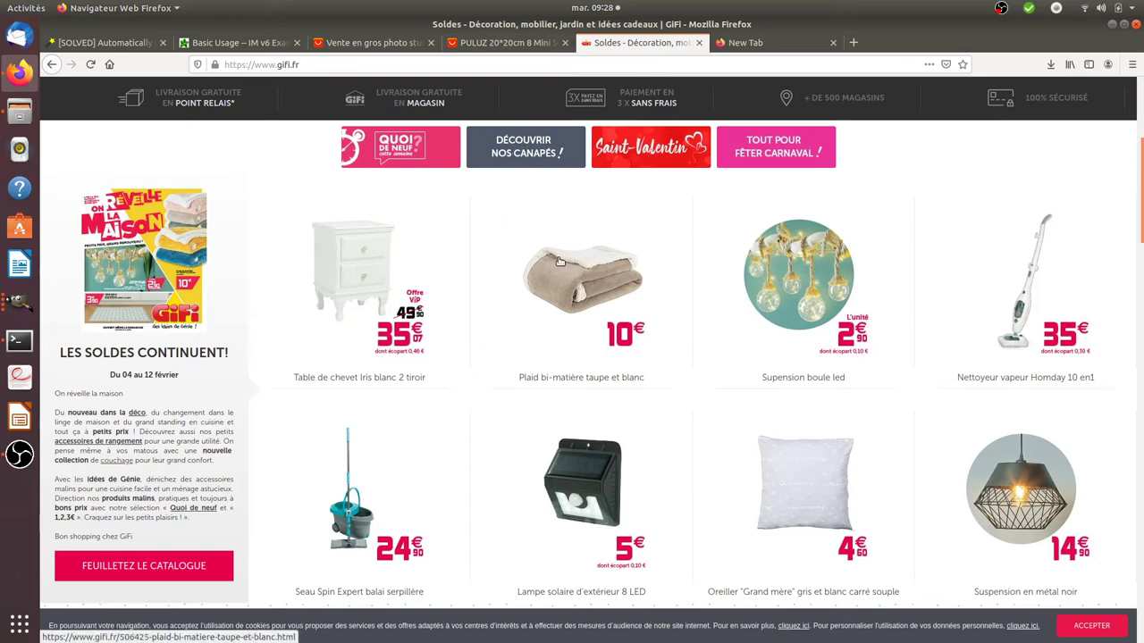
Return to the photo studio box results and open the PULUZ 20*20cm lightbox listing.
{"action": "left_click", "coordinate": [396, 43]}
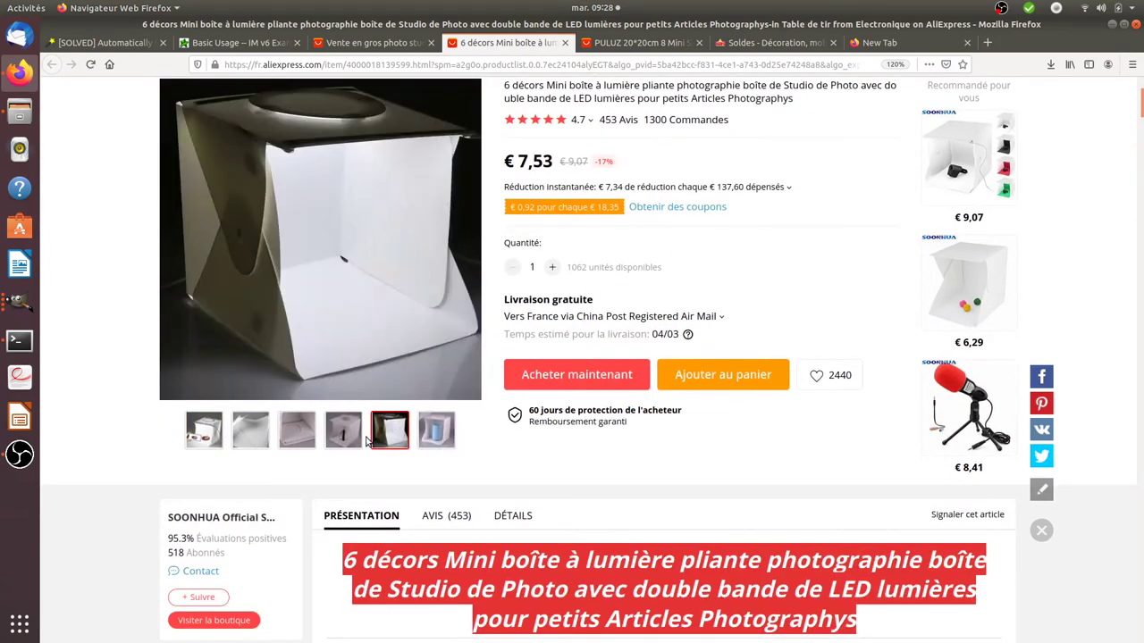
{"action": "scroll", "coordinate": [399, 329], "scroll_direction": "up", "scroll_amount": 4}
{"action": "left_click", "coordinate": [366, 42]}
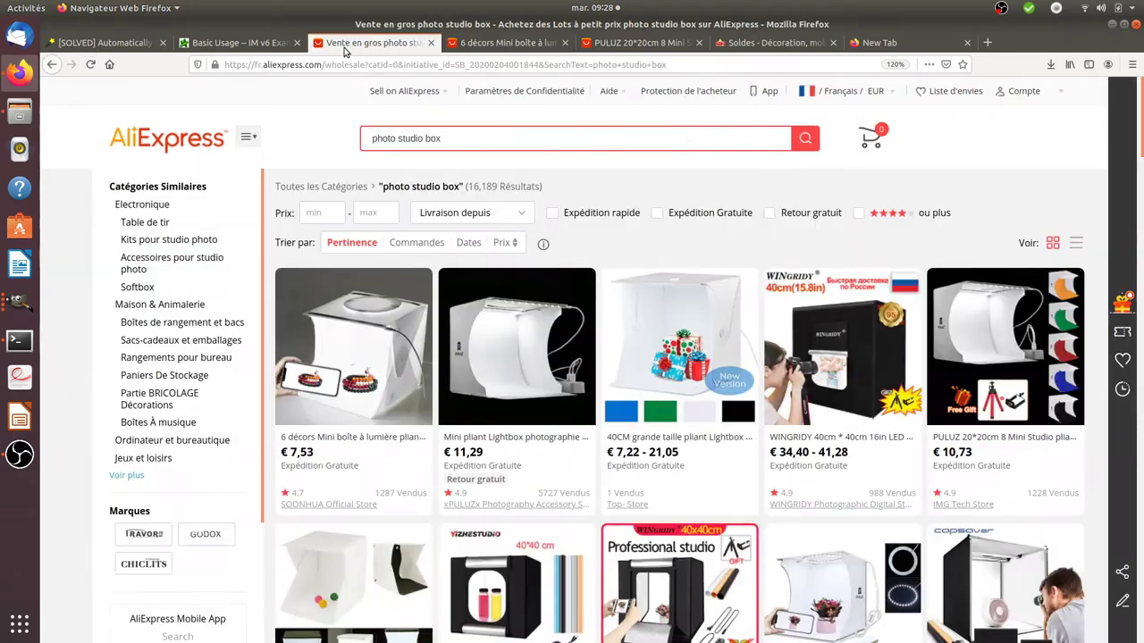
{"action": "left_click", "coordinate": [1063, 313]}
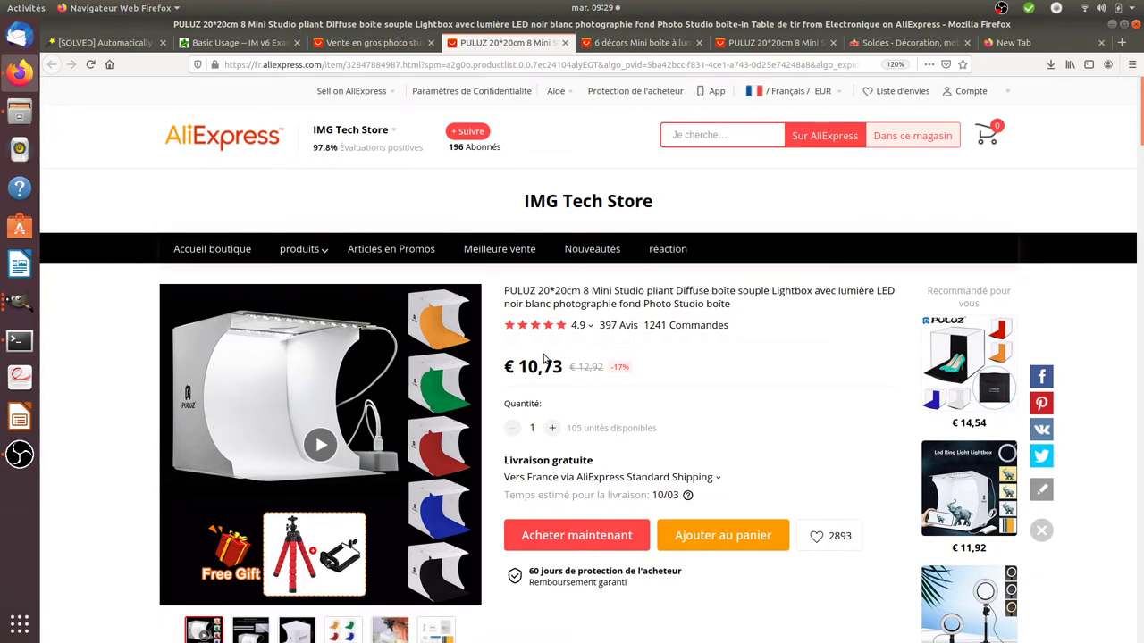
Highlight the €10,73 price on the PULUZ lightbox listing.
{"action": "left_click_drag", "start_coordinate": [509, 361], "coordinate": [540, 377]}
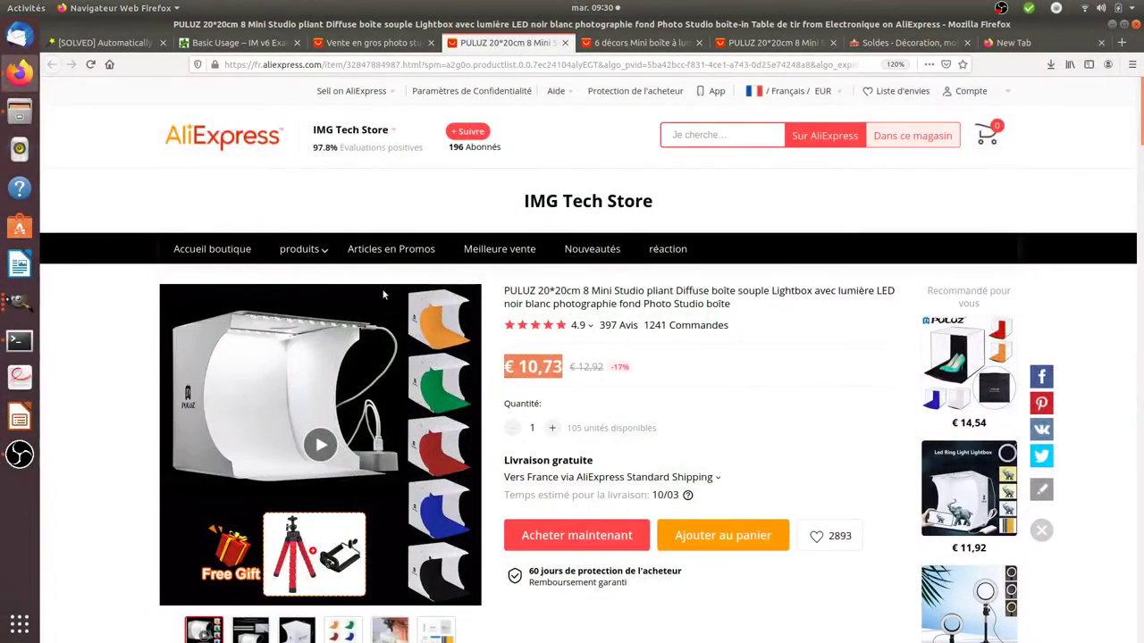
In the apple image, add a transparent Calque layer under the photo layer, then reselect the photo layer.
{"action": "left_click", "coordinate": [19, 302]}
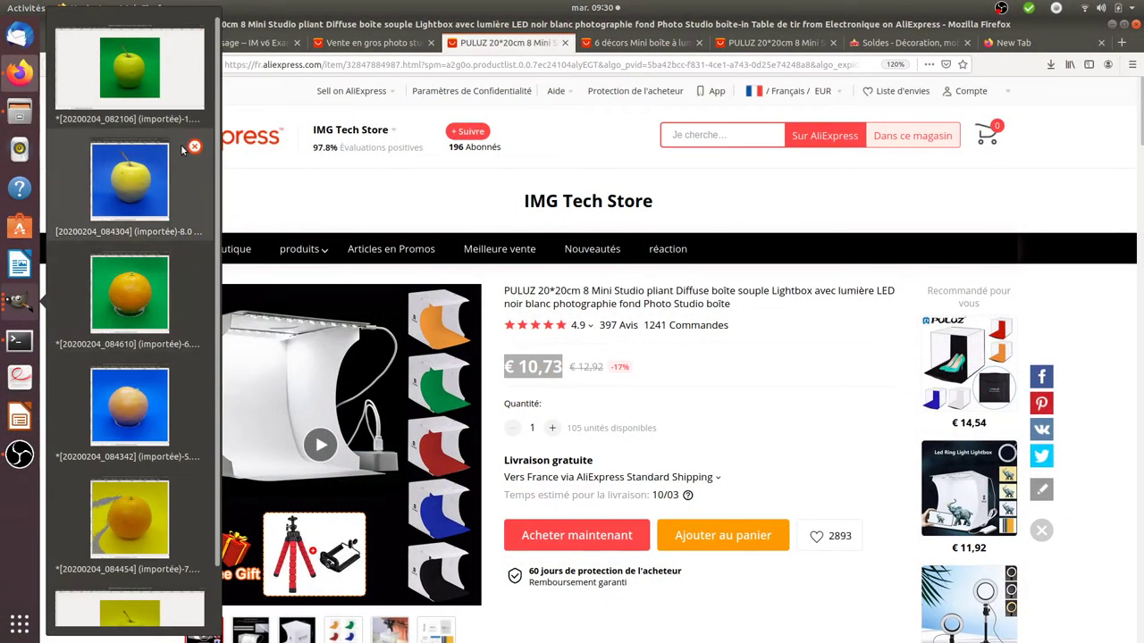
{"action": "left_click", "coordinate": [170, 67]}
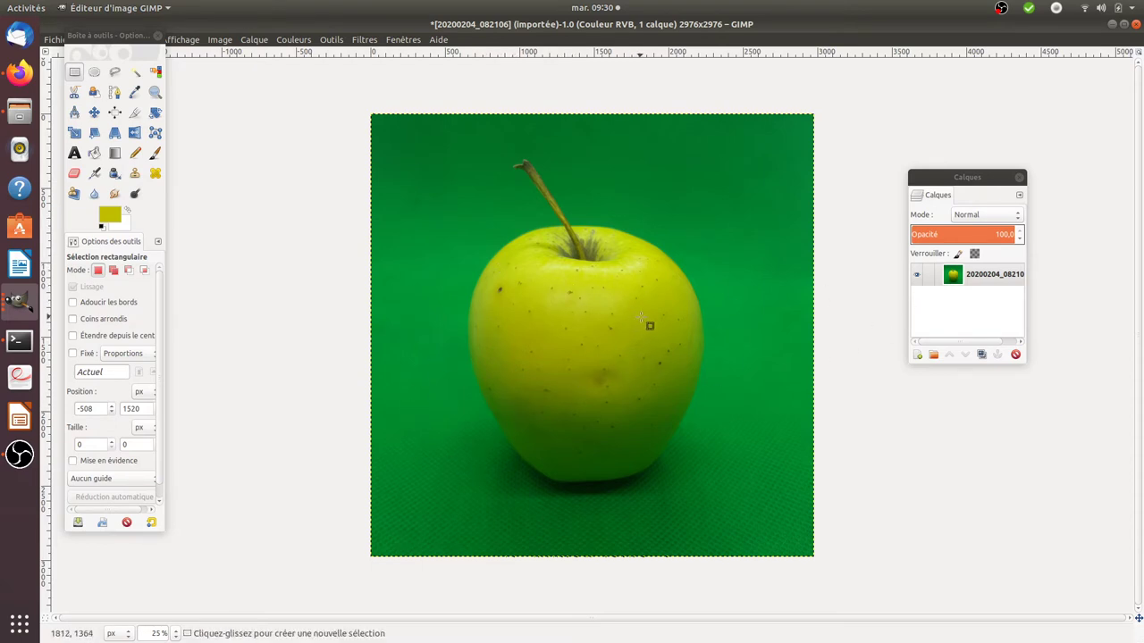
{"action": "left_click", "coordinate": [920, 354]}
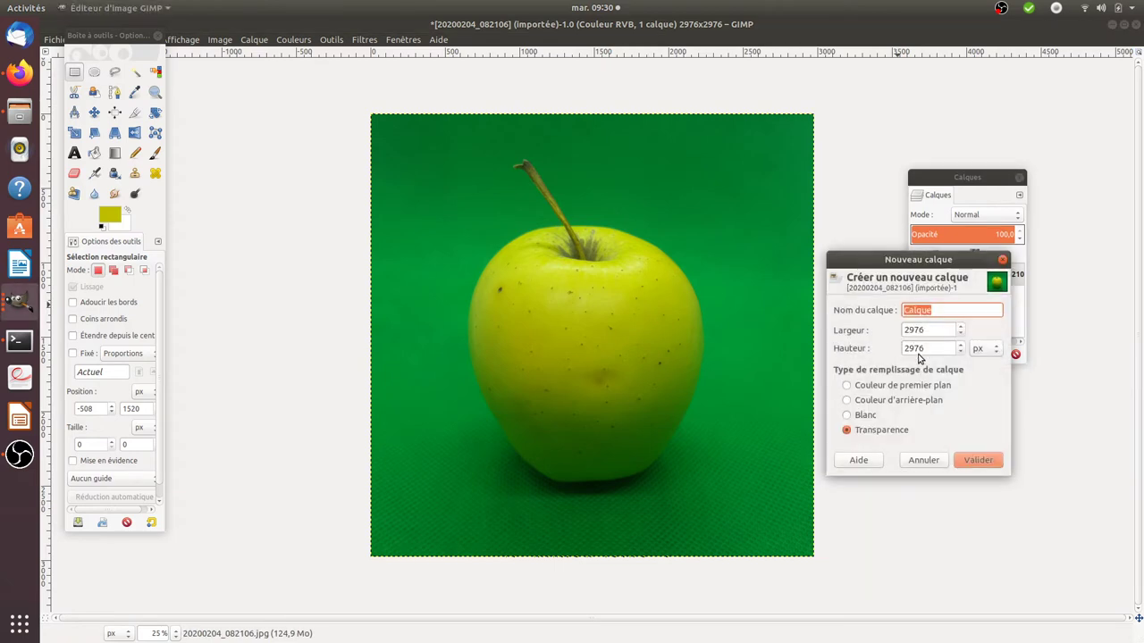
{"action": "left_click", "coordinate": [988, 461]}
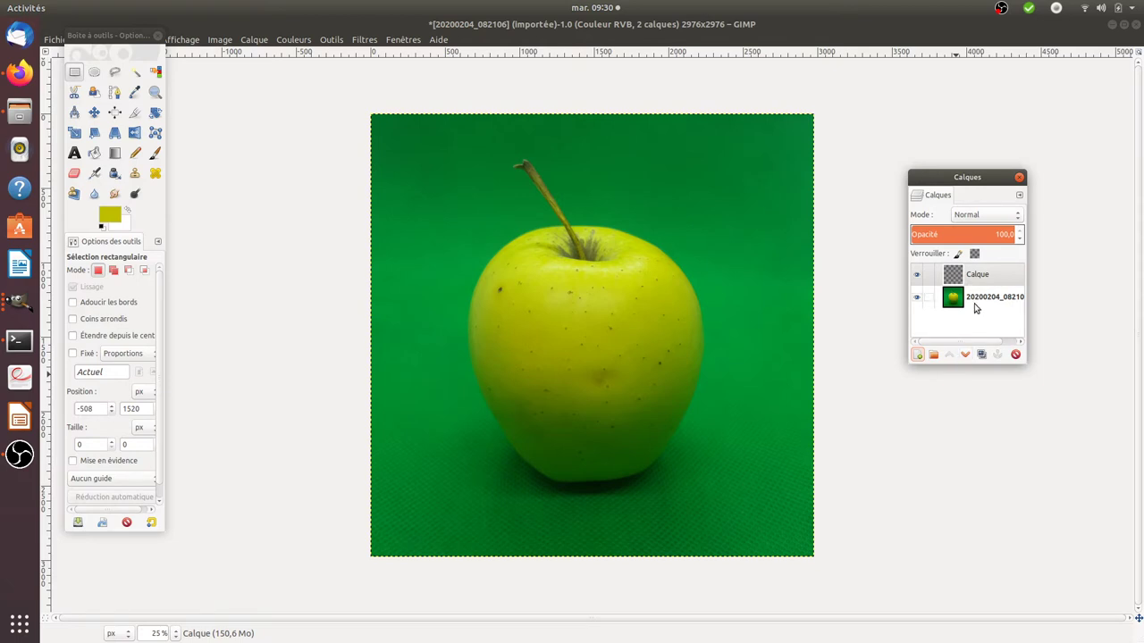
{"action": "left_click", "coordinate": [965, 354]}
{"action": "left_click", "coordinate": [997, 275]}
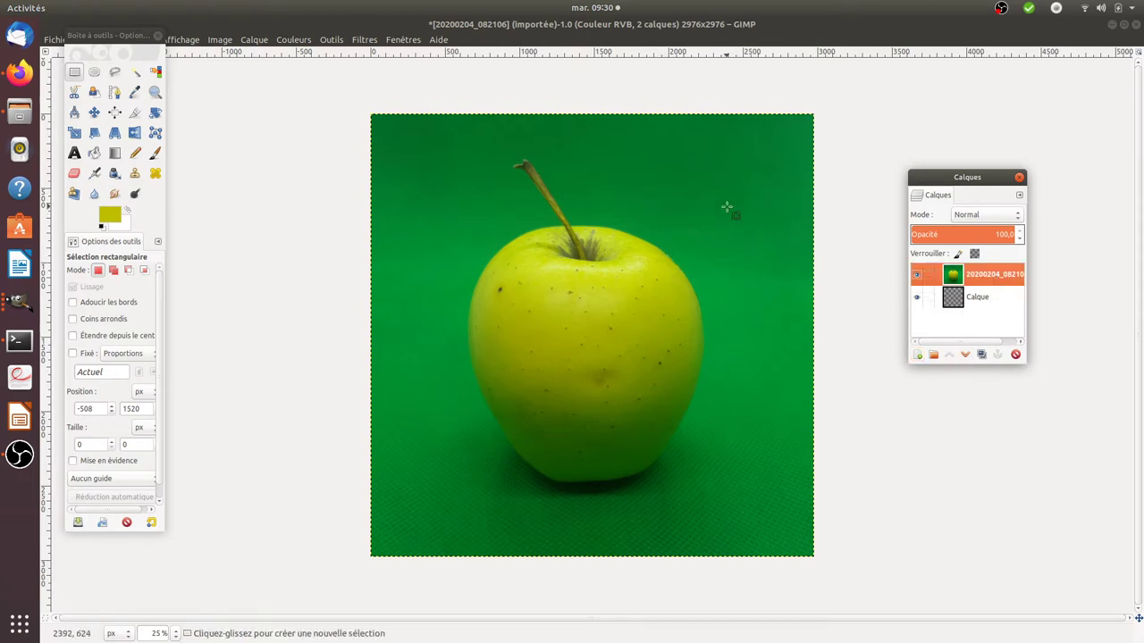
Select the green background by colour, raising the threshold to include more patches.
{"action": "left_click", "coordinate": [155, 71]}
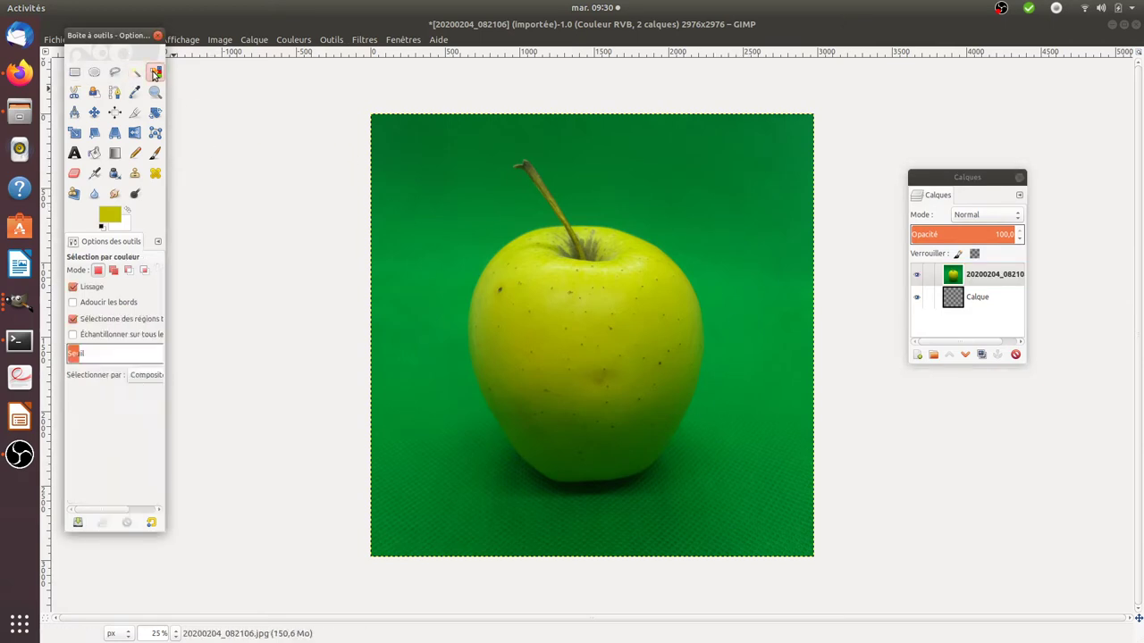
{"action": "left_click", "coordinate": [698, 234]}
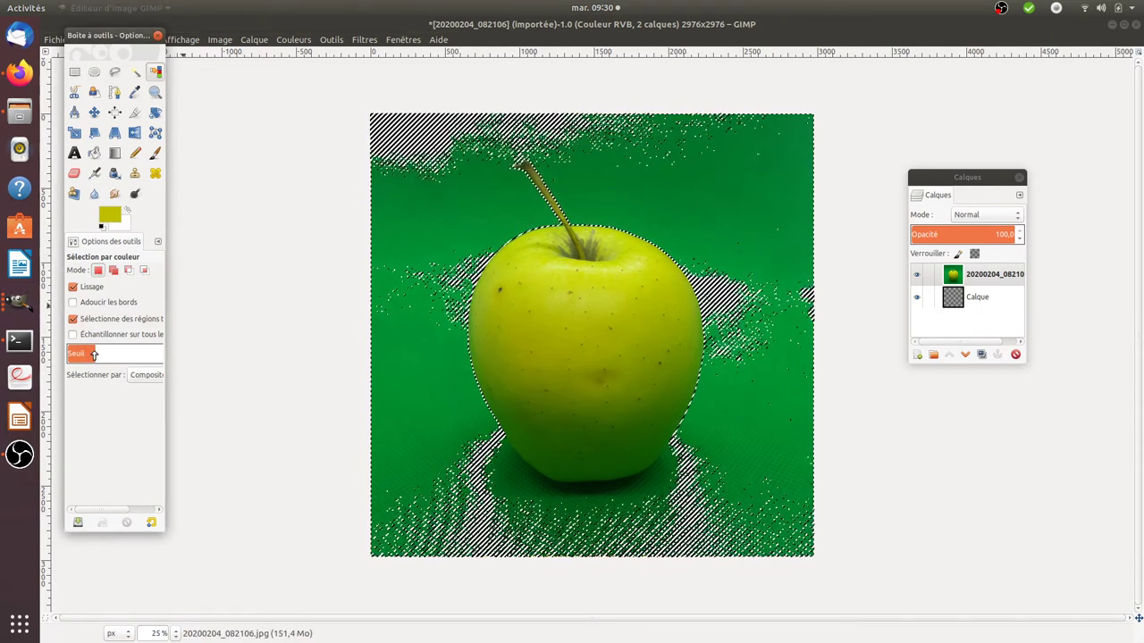
{"action": "left_click", "coordinate": [635, 203]}
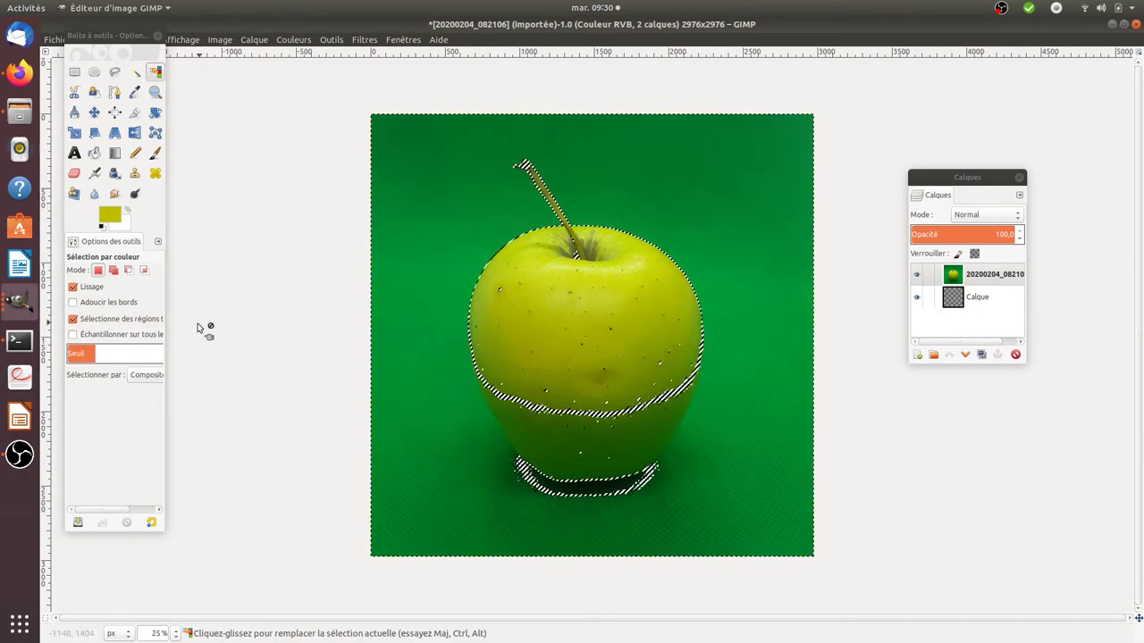
{"action": "key", "text": "ctrl+shift+a"}
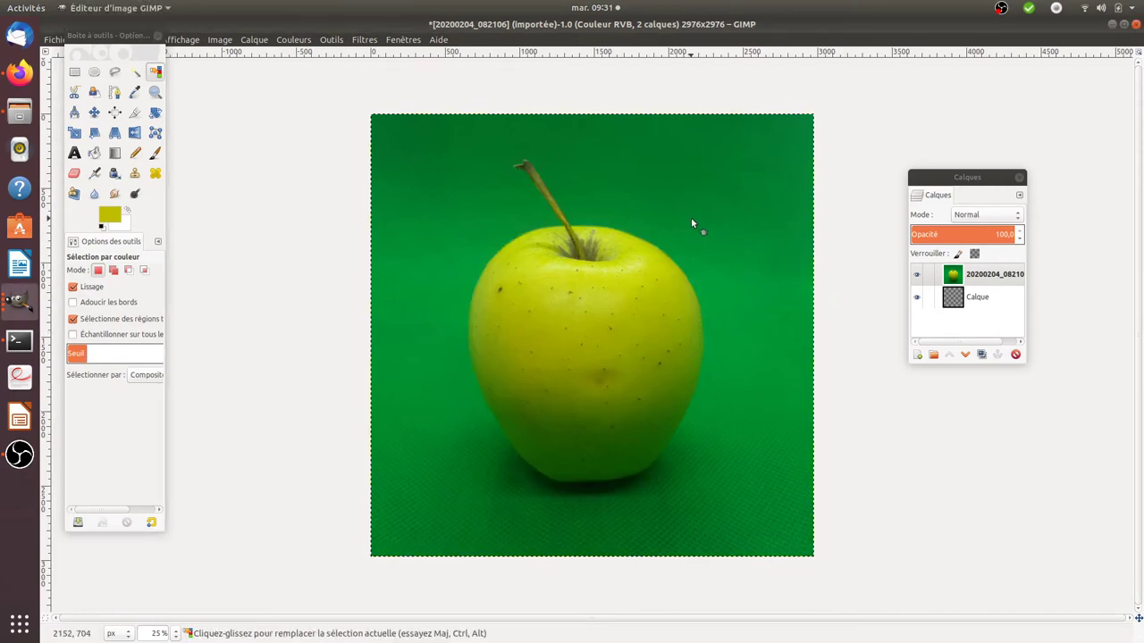
{"action": "left_click", "coordinate": [692, 222]}
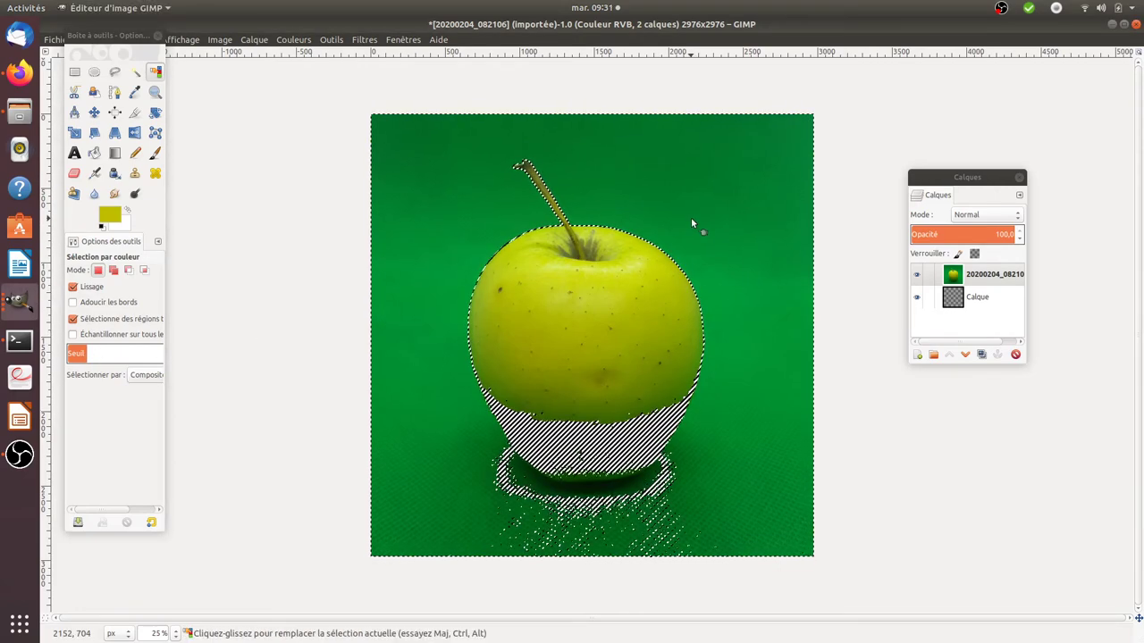
{"action": "left_click", "coordinate": [73, 357]}
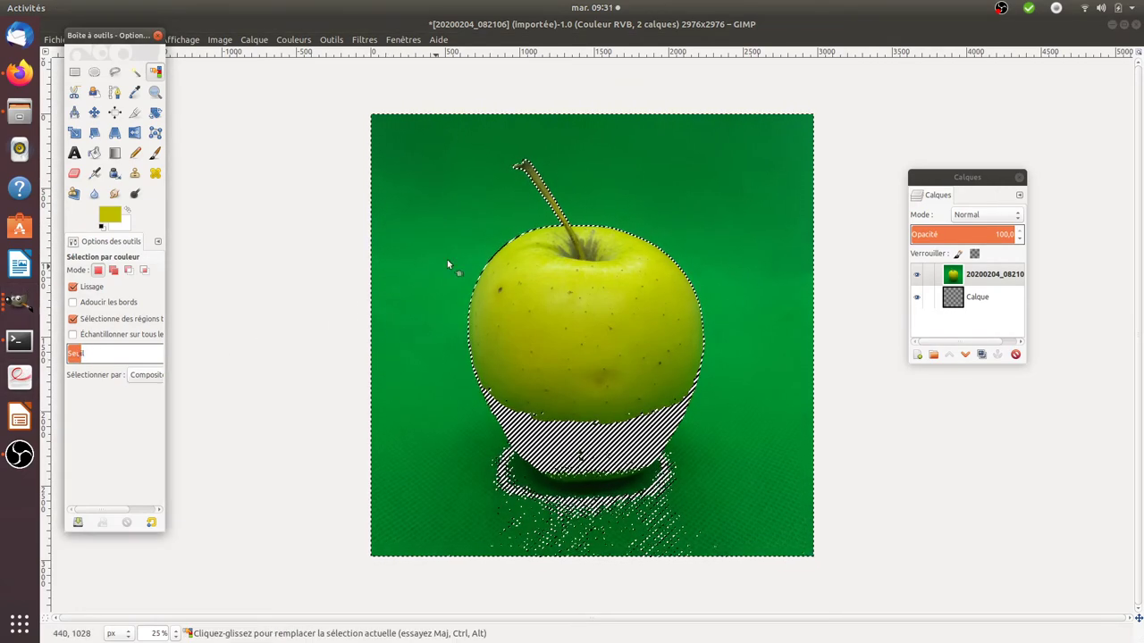
{"action": "left_click", "coordinate": [652, 182]}
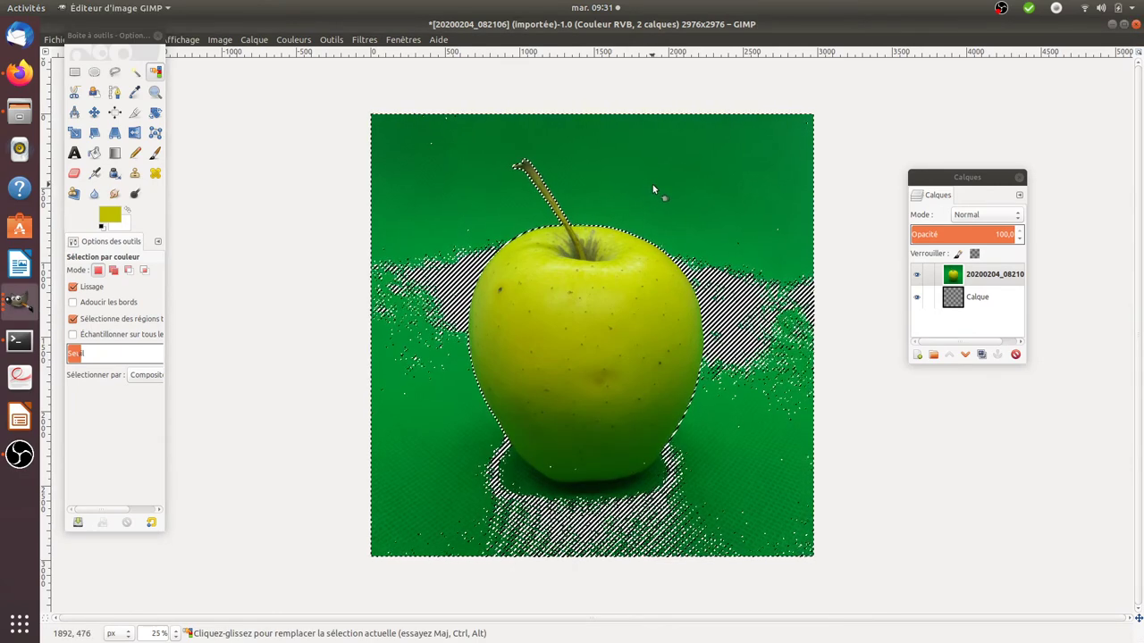
Delete and cut the selected green pixels, then deselect with Rectangle Select.
{"action": "key", "text": "Delete"}
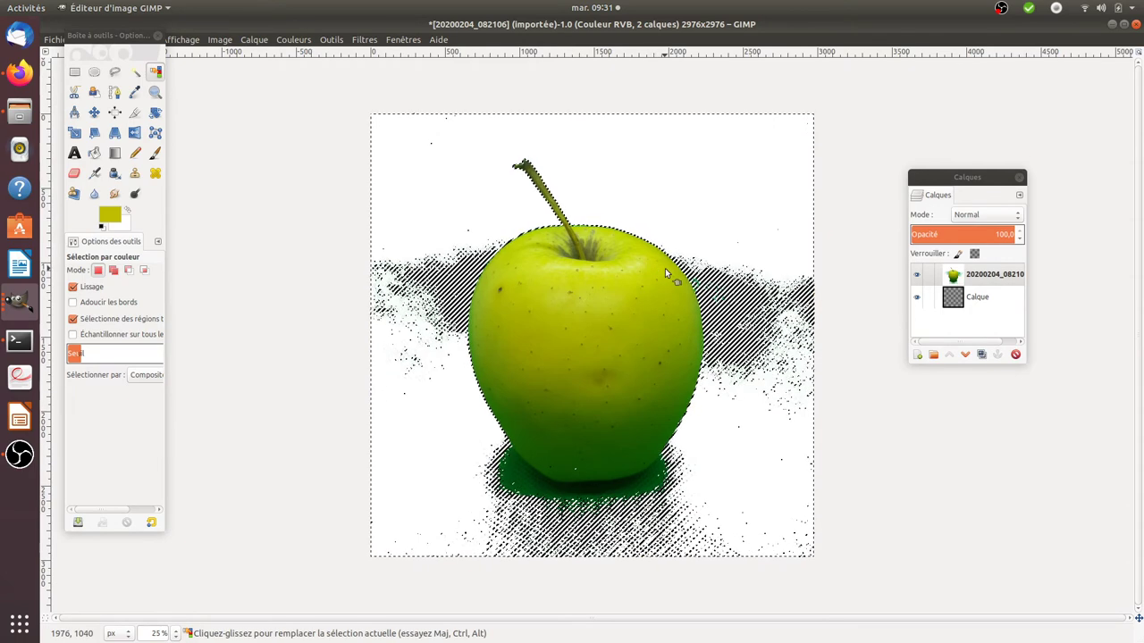
{"action": "key", "text": "ctrl+x"}
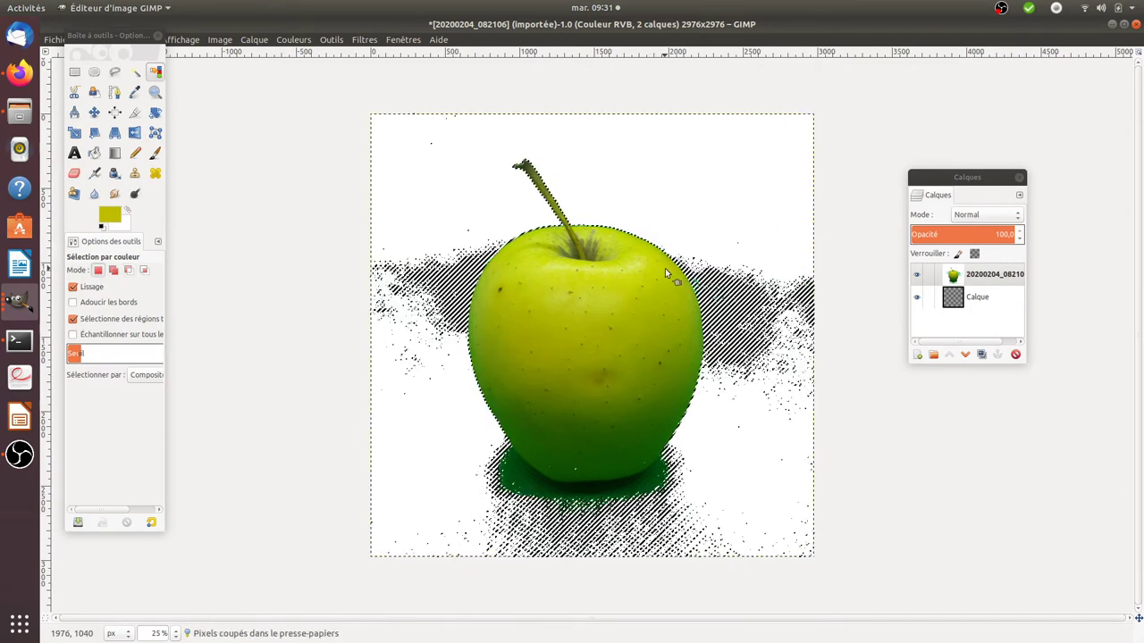
{"action": "key", "text": "r"}
{"action": "left_click", "coordinate": [733, 249]}
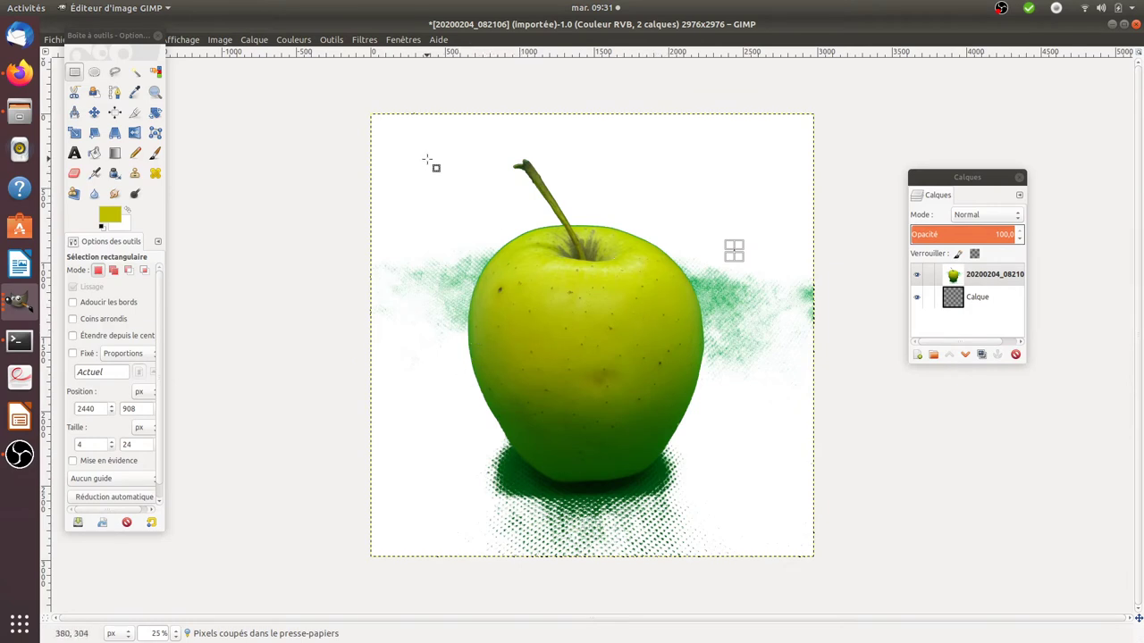
Duplicate the apple photo layer and delete the original.
{"action": "left_click", "coordinate": [983, 275]}
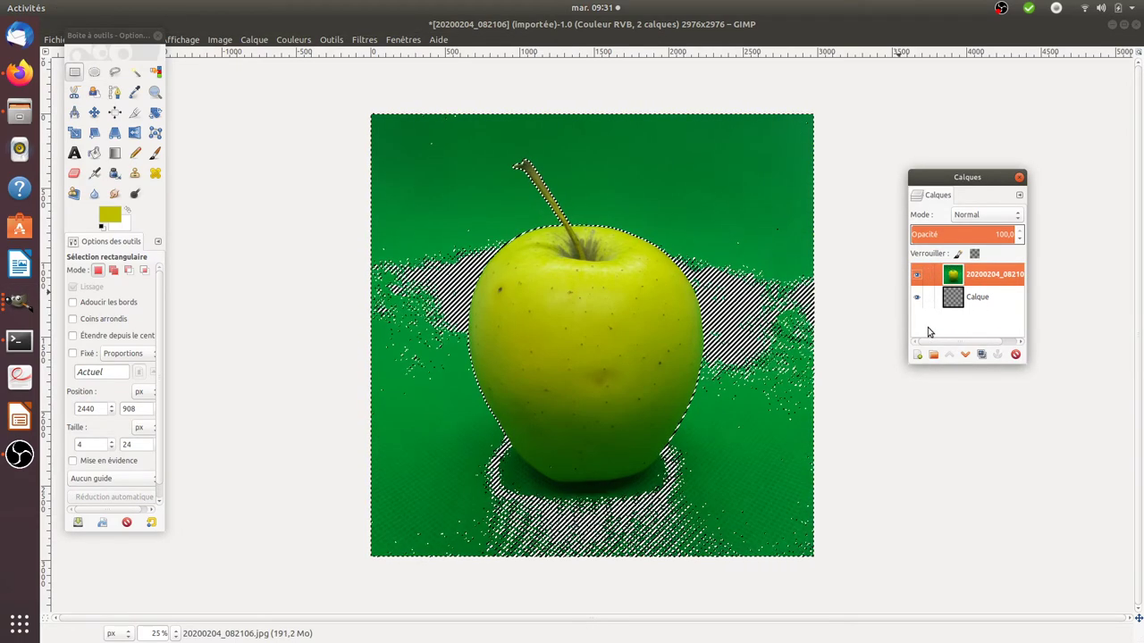
{"action": "left_click", "coordinate": [982, 355]}
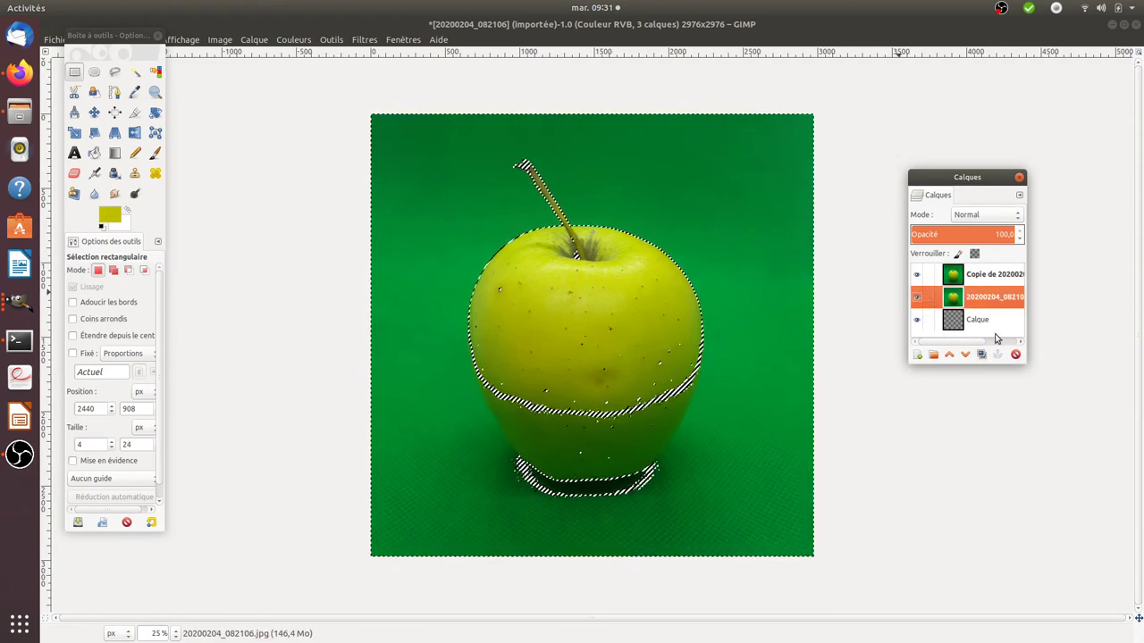
{"action": "left_click", "coordinate": [1015, 355]}
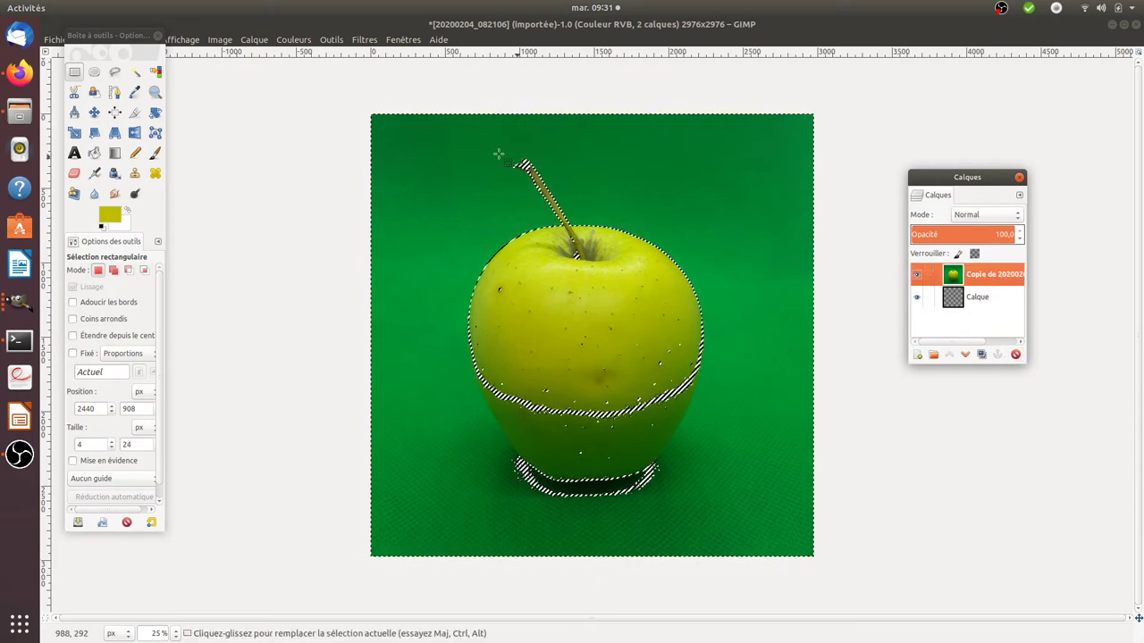
Select and delete the copy's green background with a higher threshold, then cut the apple.
{"action": "left_click", "coordinate": [154, 71]}
{"action": "left_click", "coordinate": [709, 224]}
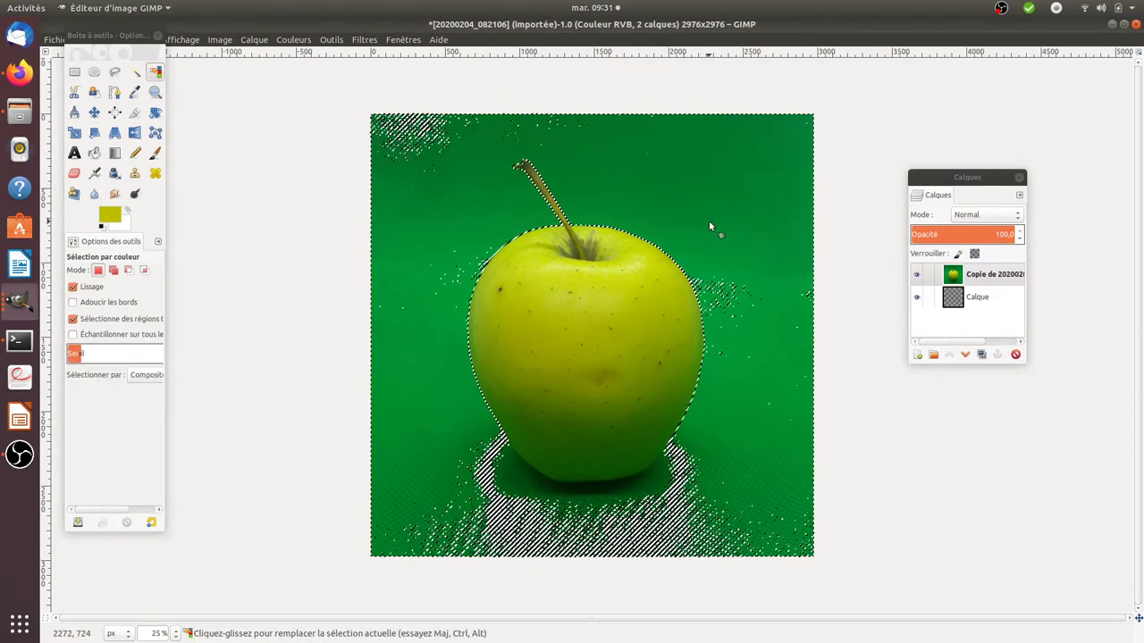
{"action": "left_click", "coordinate": [91, 354]}
{"action": "left_click", "coordinate": [663, 205]}
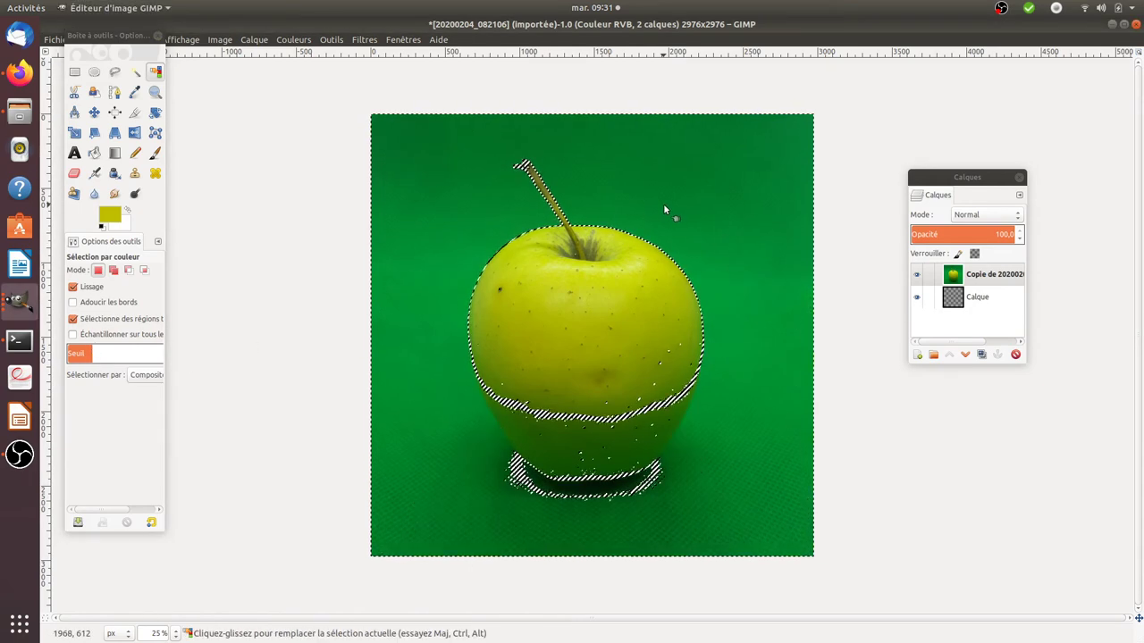
{"action": "key", "text": "Delete"}
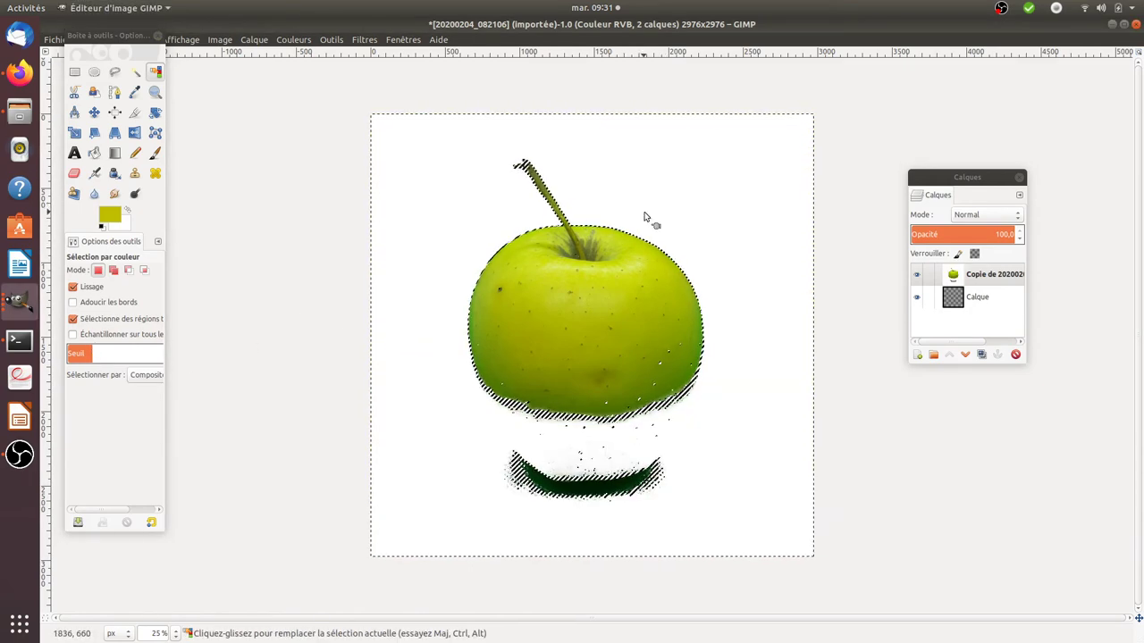
{"action": "key", "text": "ctrl"}
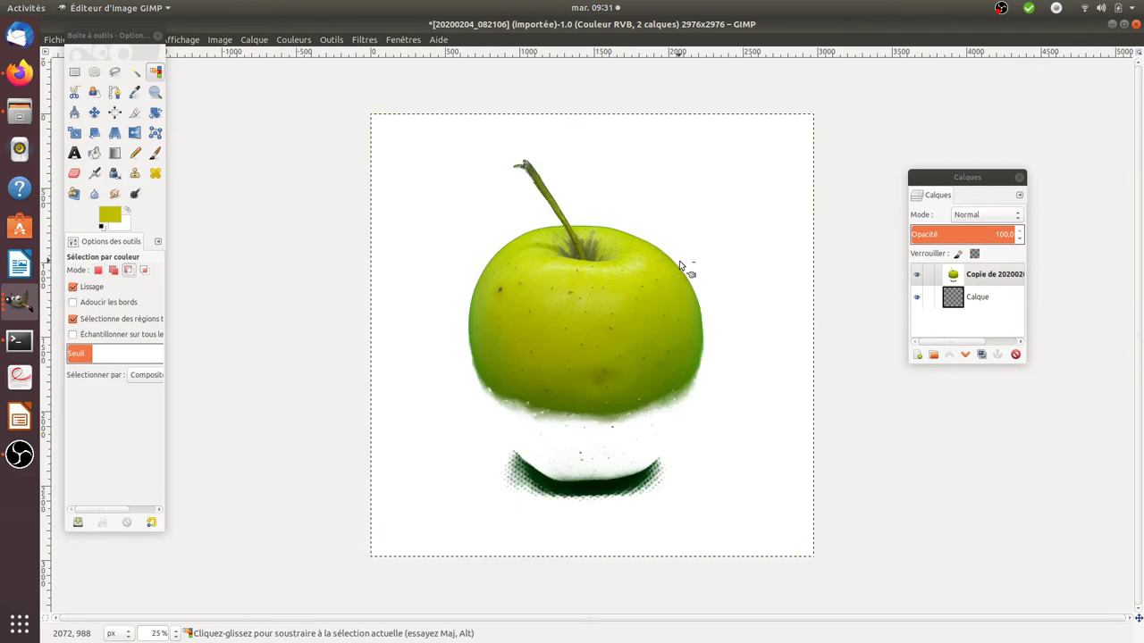
{"action": "key", "text": "ctrl+x"}
Paste the apple onto Calque as a new Calque Copié layer and delete the copied photo layer.
{"action": "left_click", "coordinate": [954, 299]}
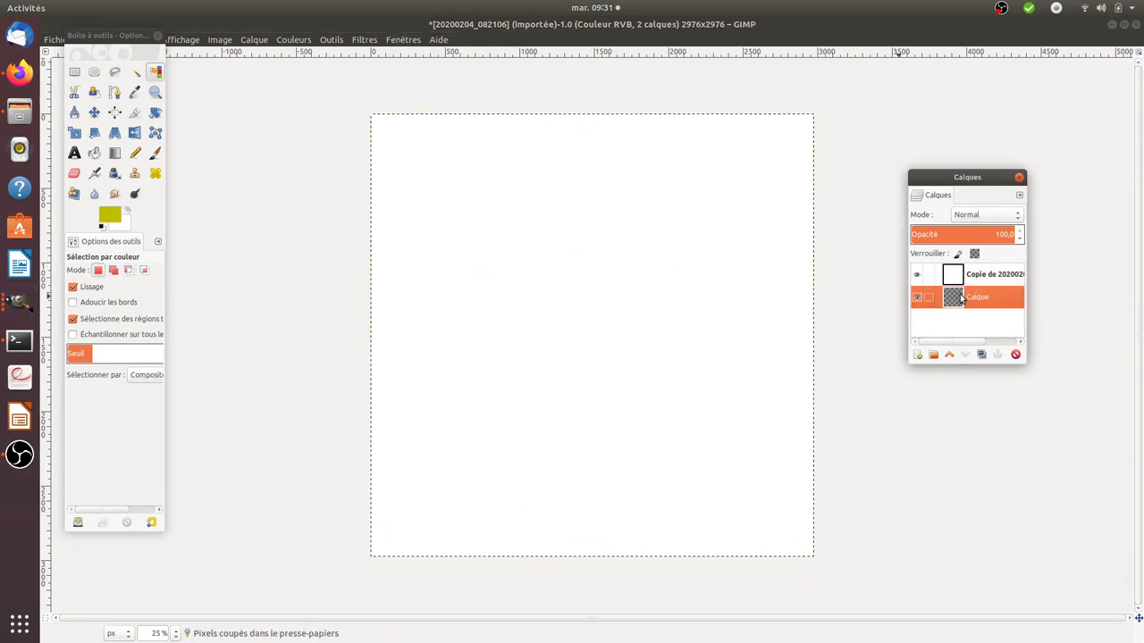
{"action": "key", "text": "ctrl+v"}
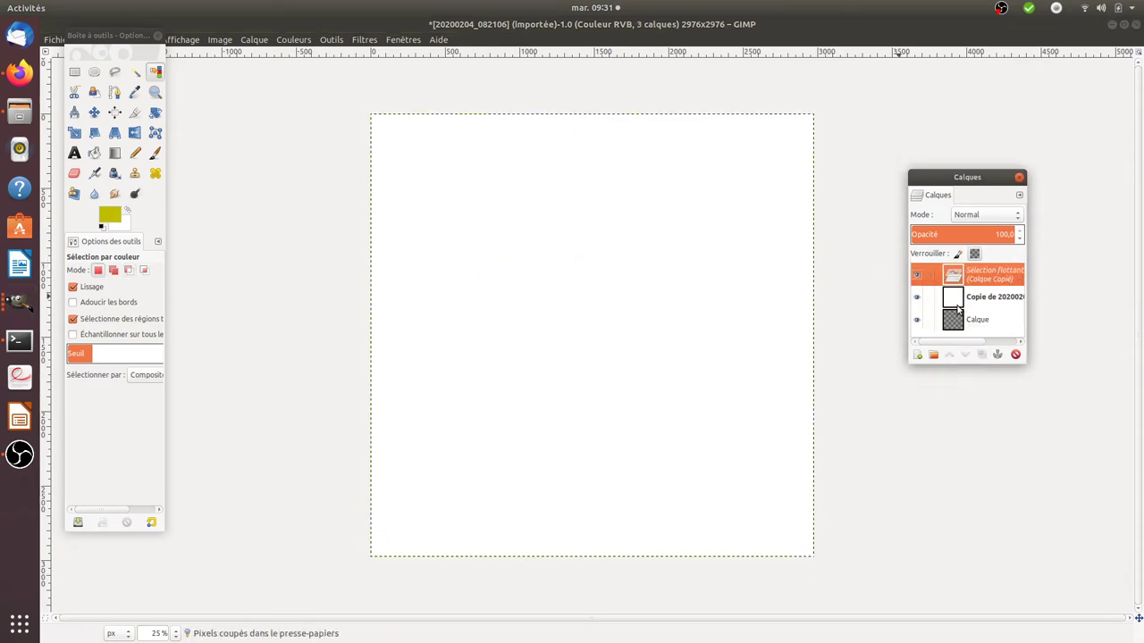
{"action": "left_click", "coordinate": [916, 355]}
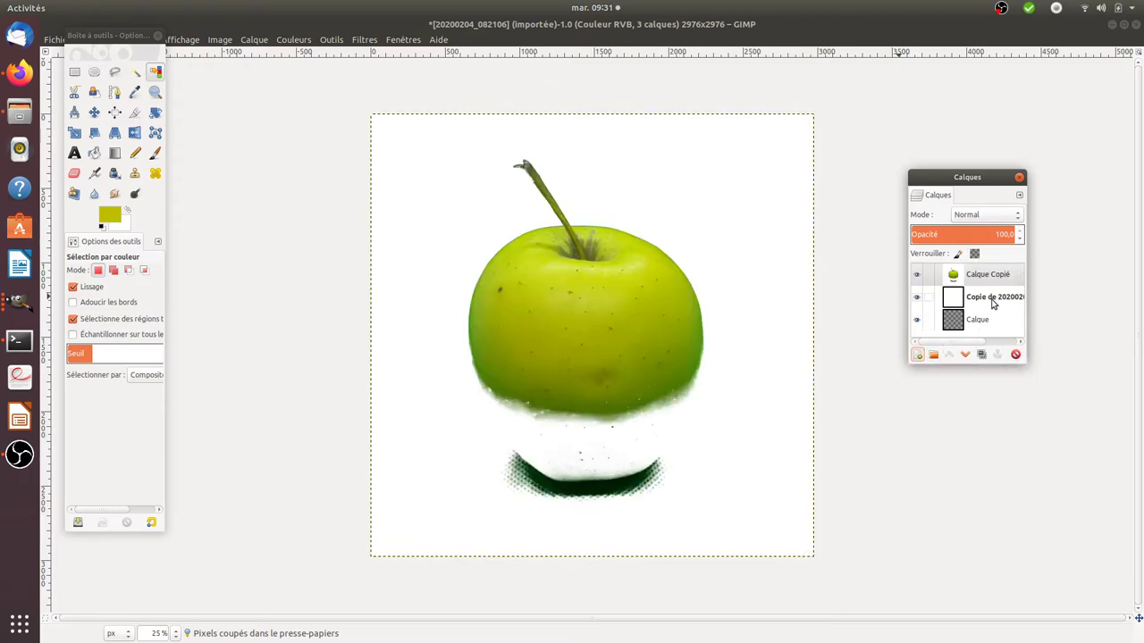
{"action": "left_click", "coordinate": [994, 306]}
{"action": "left_click", "coordinate": [1014, 356]}
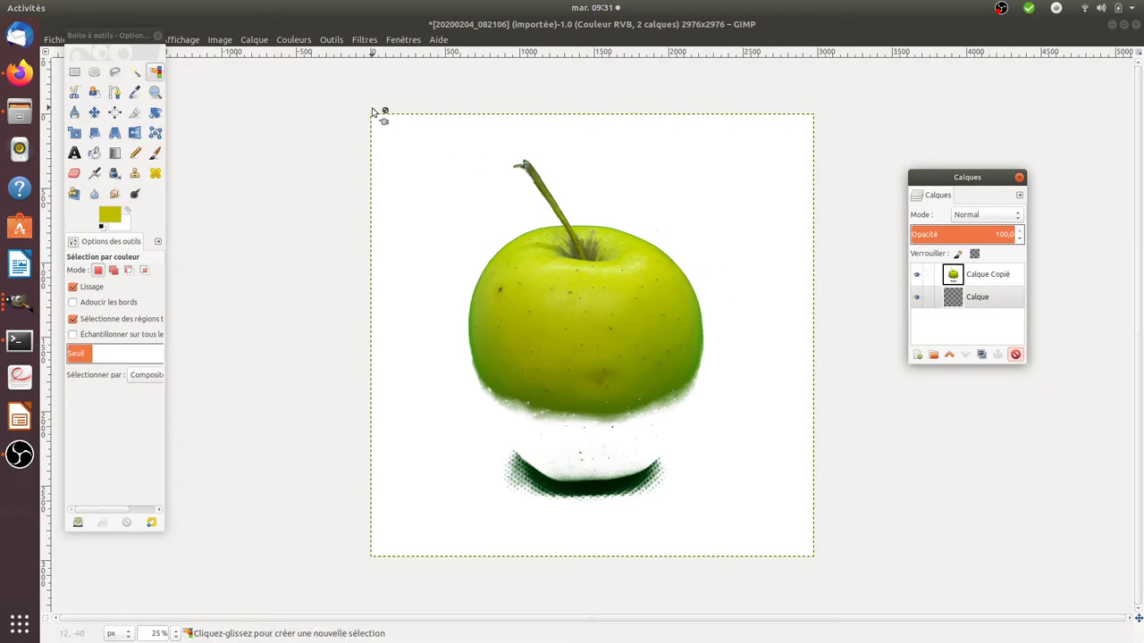
Select the white around the apple, set the foreground colour to black, and switch to Fuzzy Select.
{"action": "left_click", "coordinate": [665, 222]}
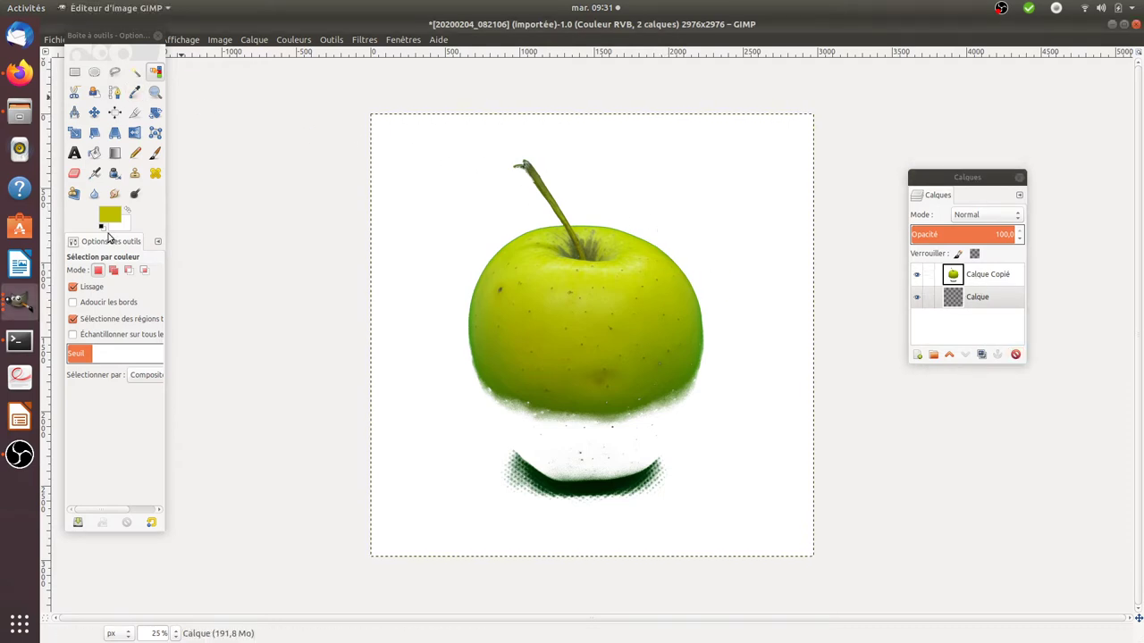
{"action": "left_click", "coordinate": [134, 92]}
{"action": "left_click", "coordinate": [527, 274]}
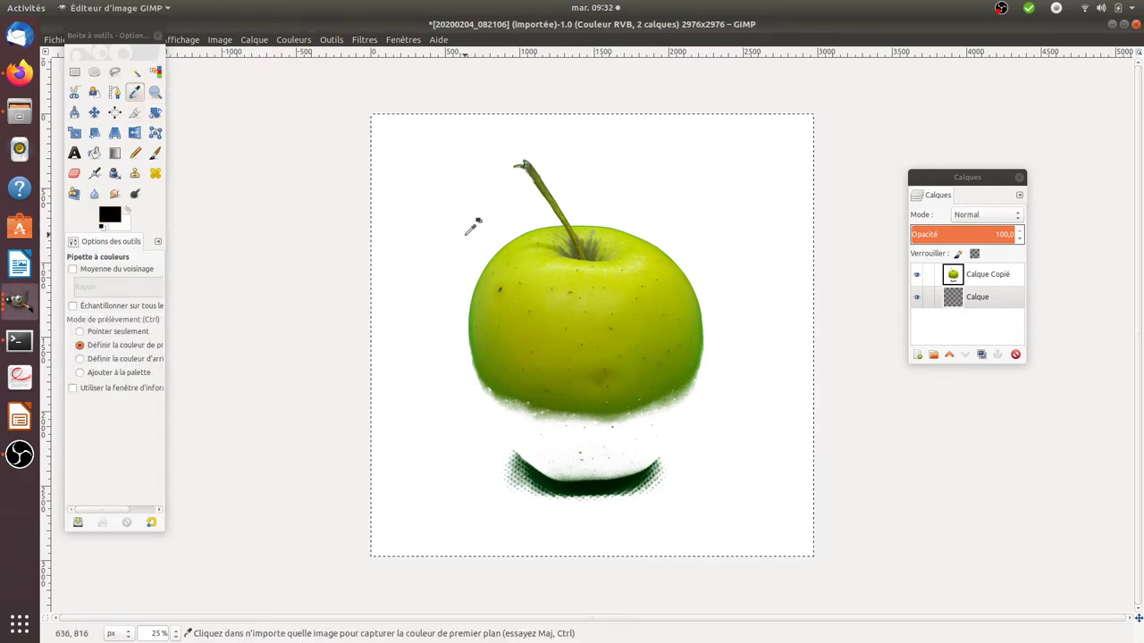
{"action": "left_click", "coordinate": [154, 71]}
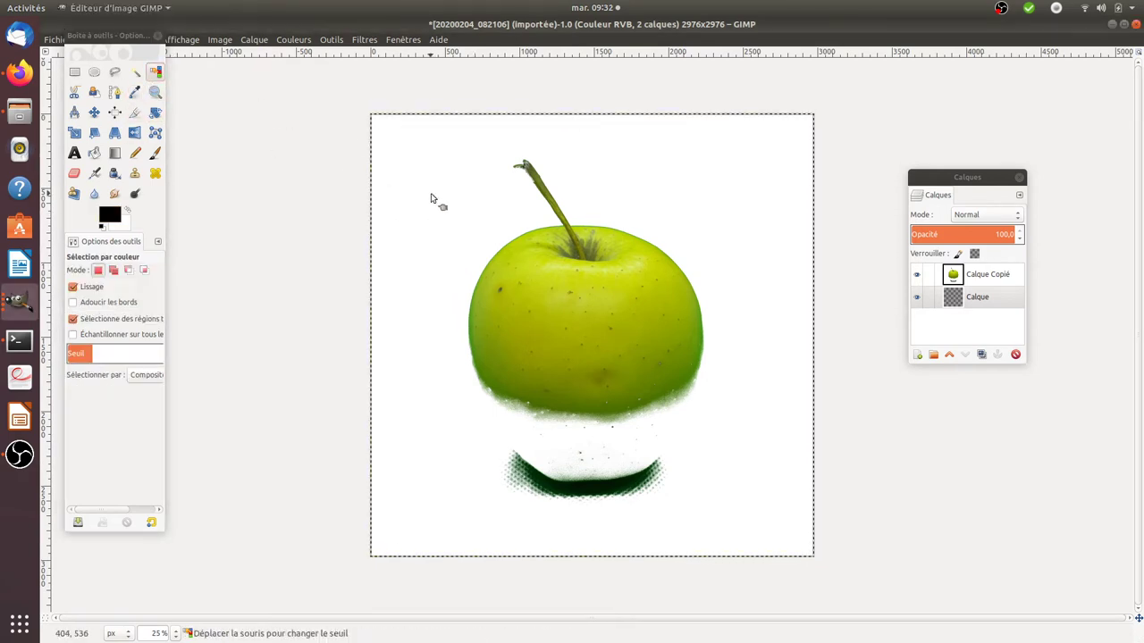
{"action": "left_click", "coordinate": [135, 73]}
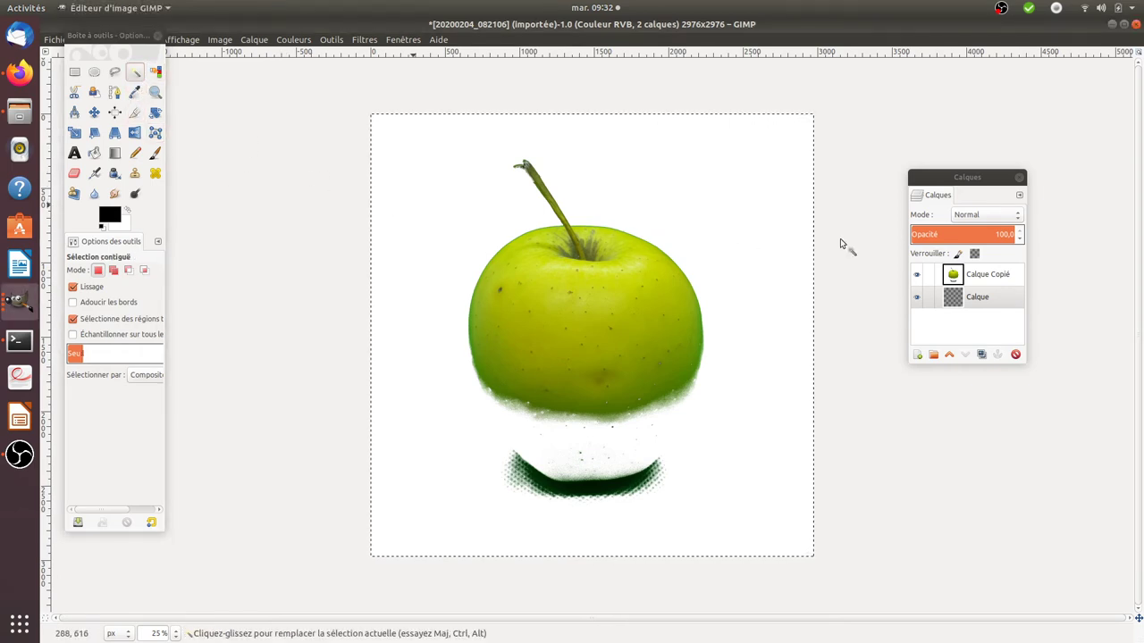
Clear the white background on Calque Copié to transparency and deselect.
{"action": "left_click", "coordinate": [1003, 277]}
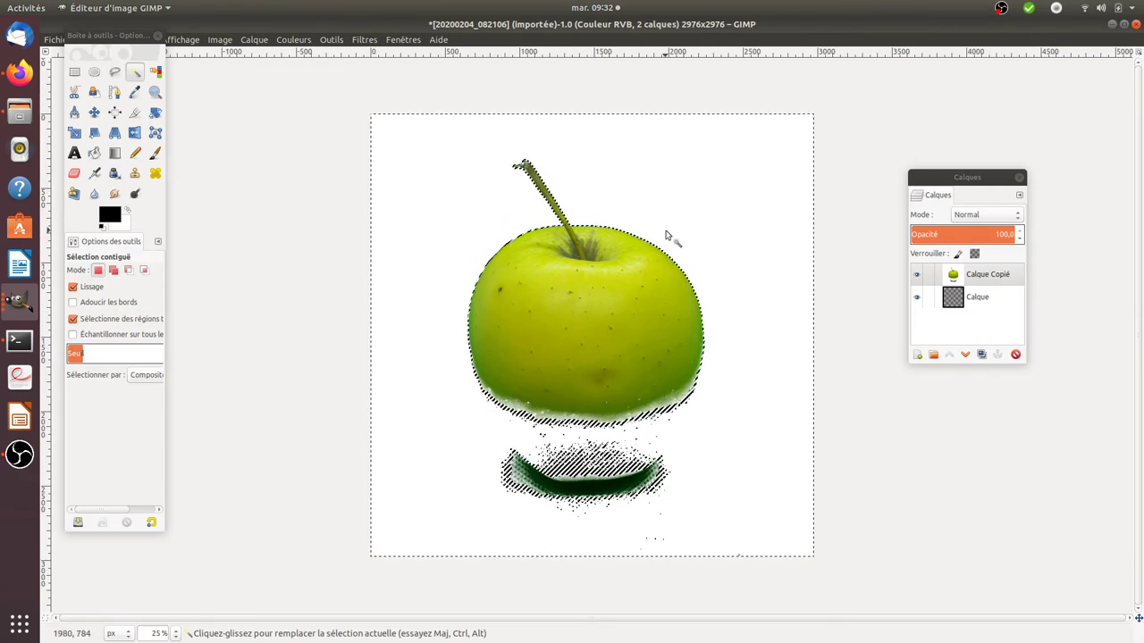
{"action": "key", "text": "Delete"}
{"action": "left_click", "coordinate": [951, 297]}
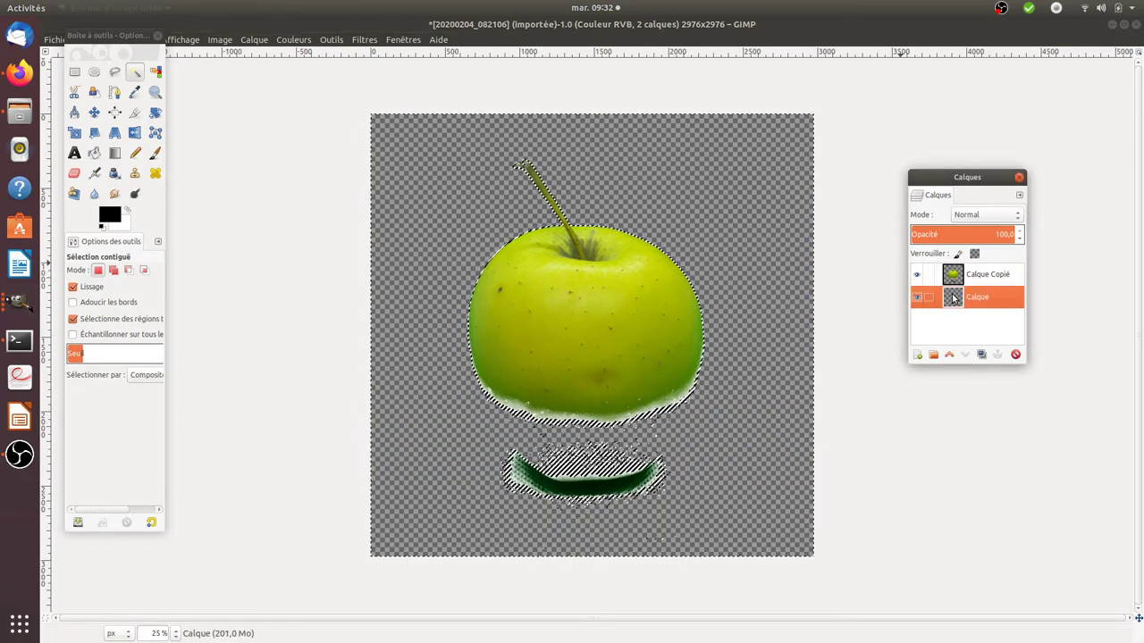
{"action": "key", "text": "r"}
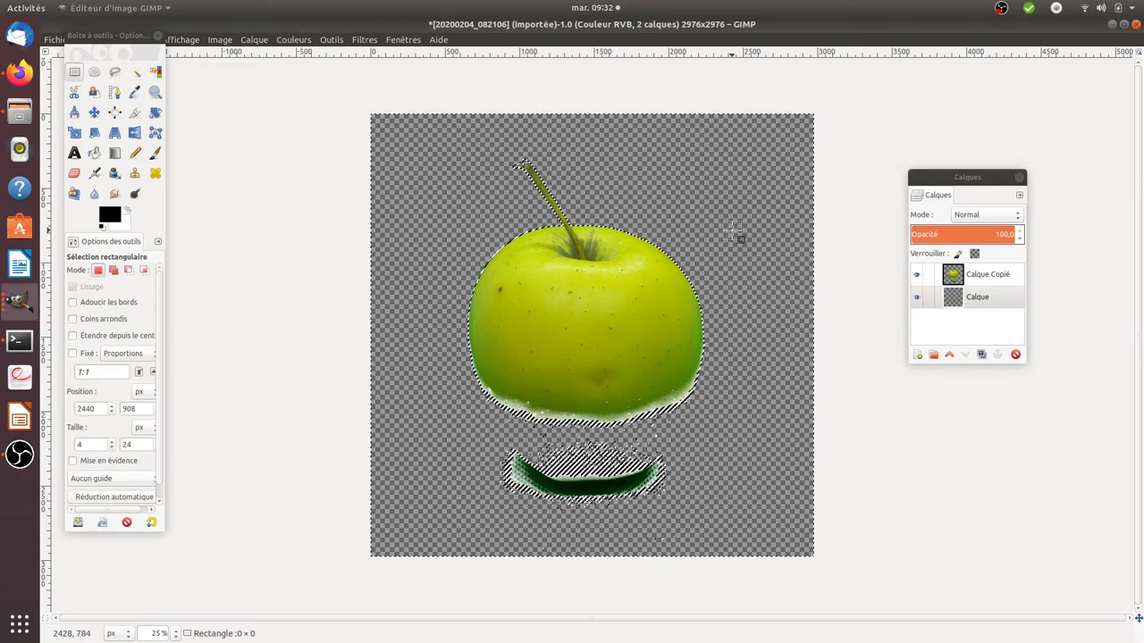
{"action": "left_click", "coordinate": [844, 257]}
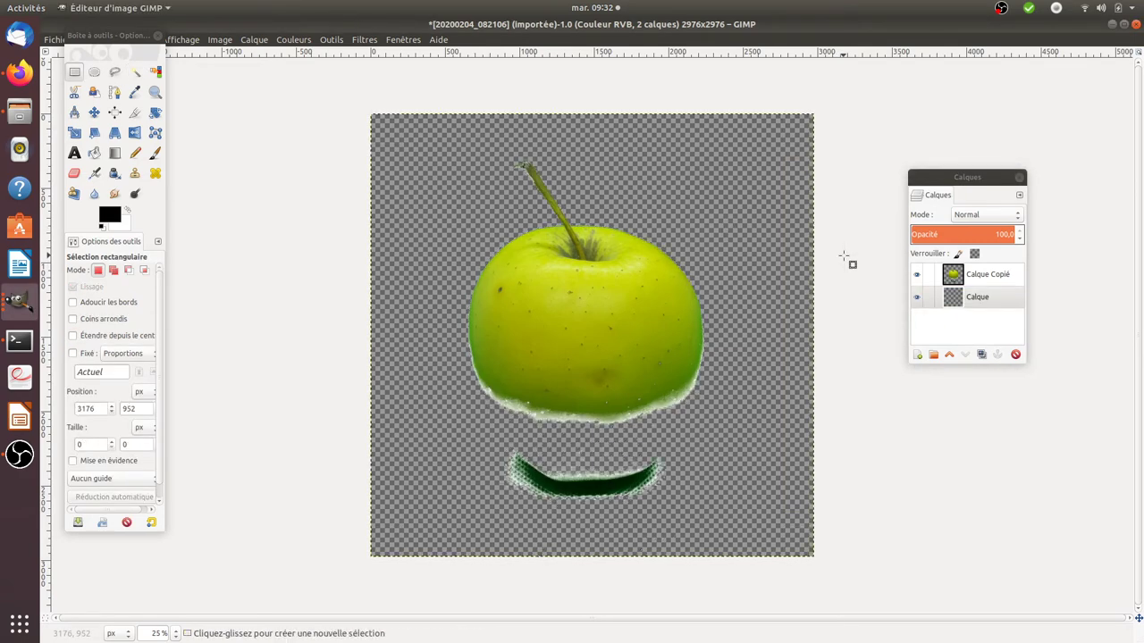
Maximize the 20200204_084304 photo and place a new transparent Calque layer beneath the photo layer.
{"action": "left_click", "coordinate": [20, 302]}
{"action": "left_click", "coordinate": [129, 179]}
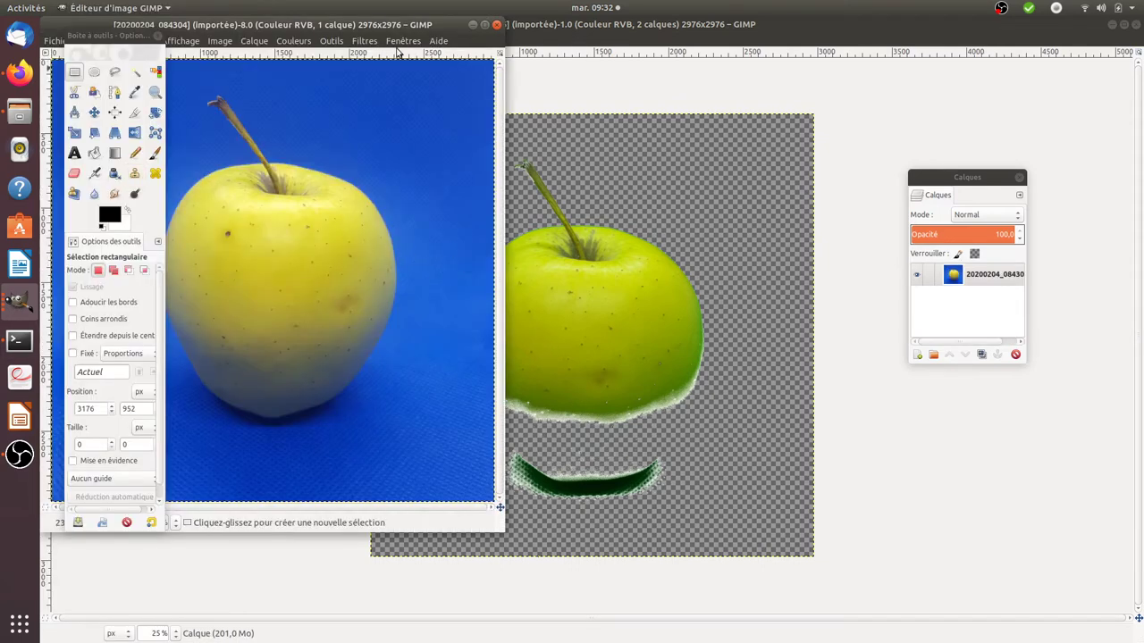
{"action": "left_click", "coordinate": [484, 26]}
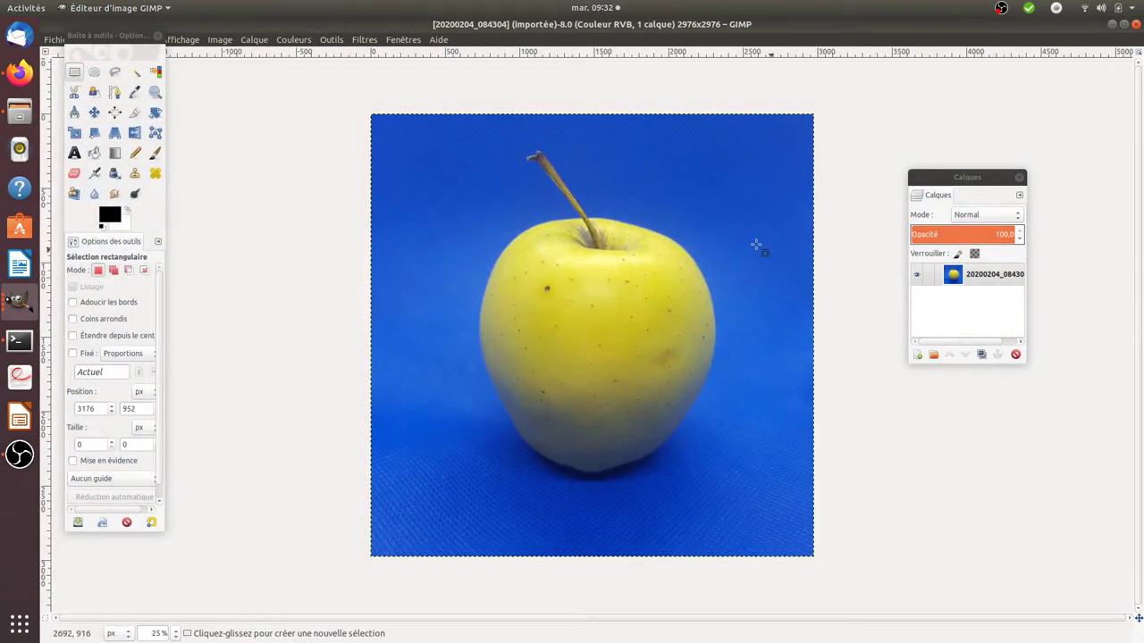
{"action": "left_click", "coordinate": [917, 355]}
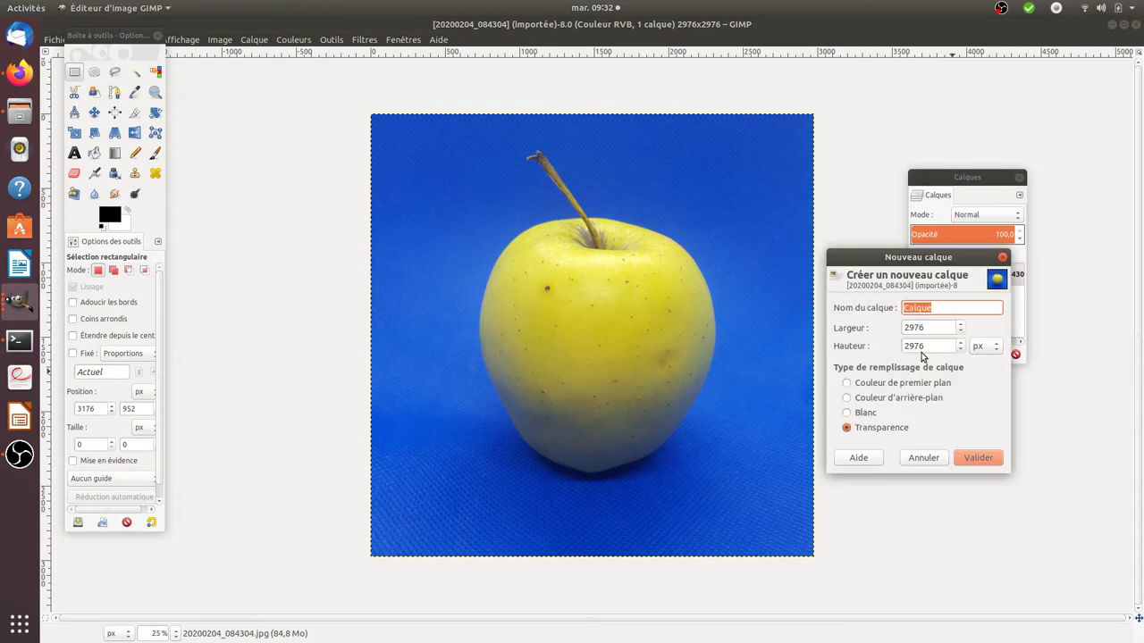
{"action": "left_click", "coordinate": [965, 458]}
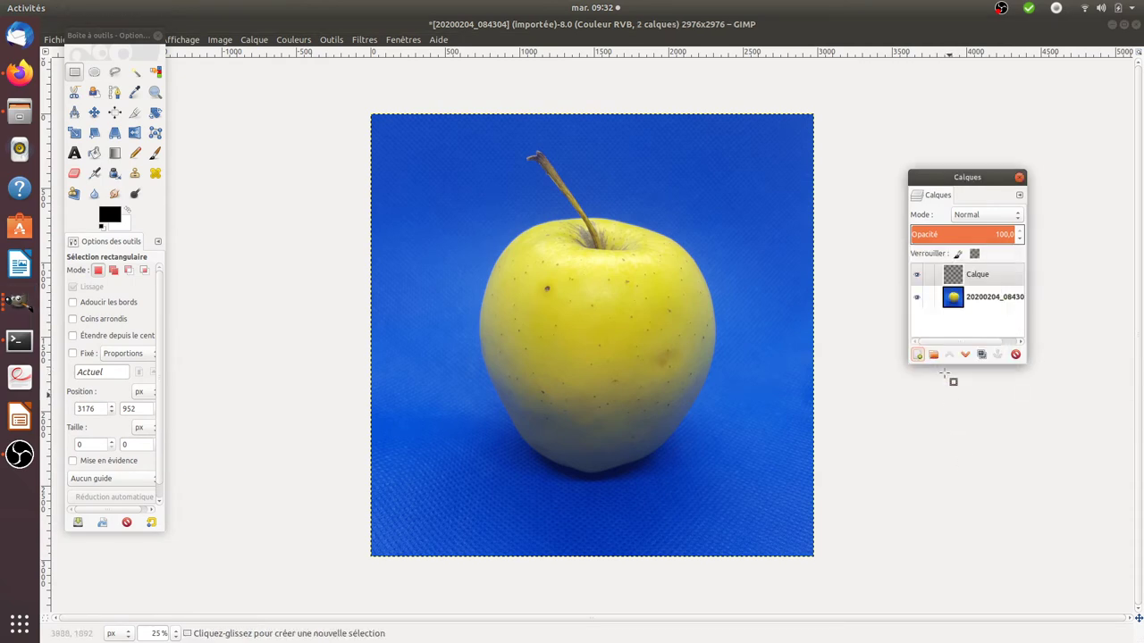
{"action": "left_click", "coordinate": [978, 299]}
{"action": "left_click", "coordinate": [950, 357]}
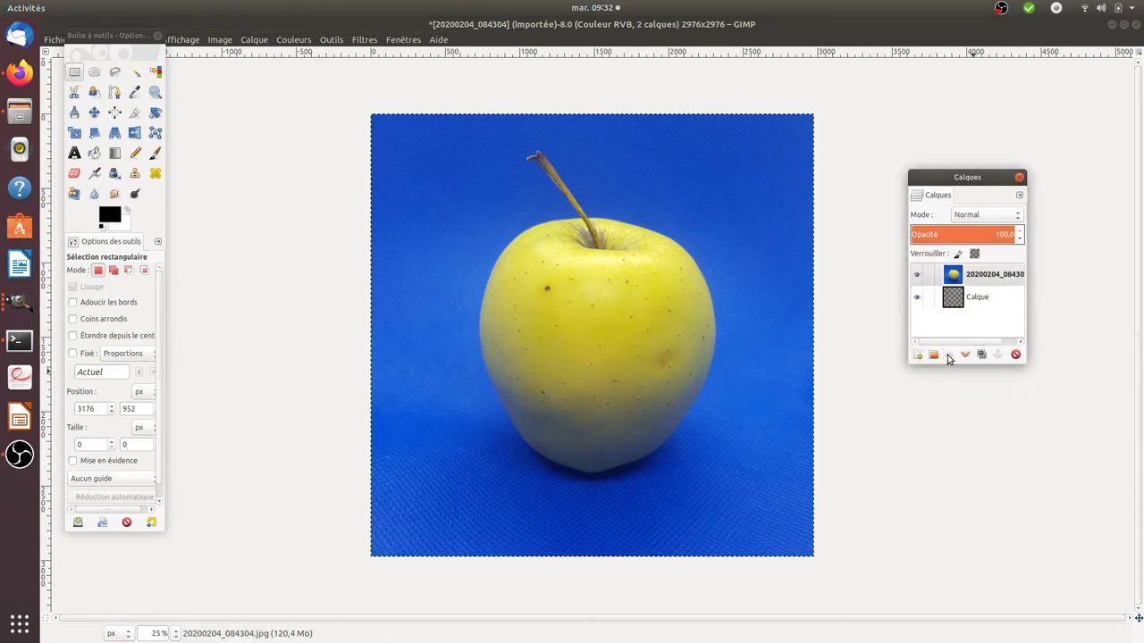
Try deleting the blue background by colour, then undo and clear the selection.
{"action": "left_click", "coordinate": [155, 71]}
{"action": "left_click", "coordinate": [462, 229]}
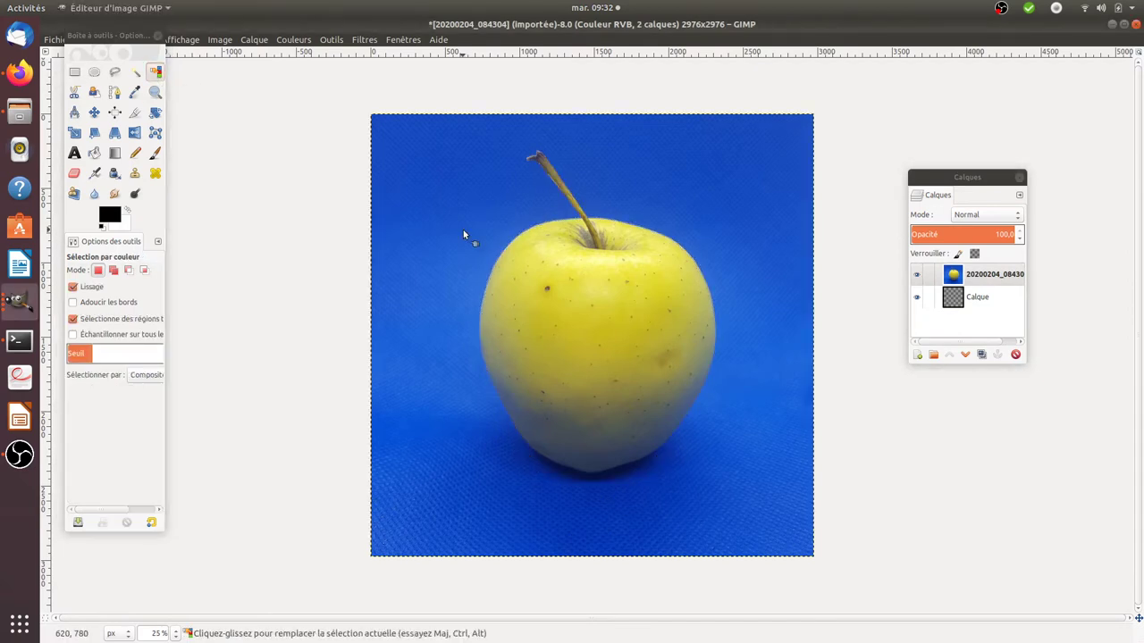
{"action": "key", "text": "Delete"}
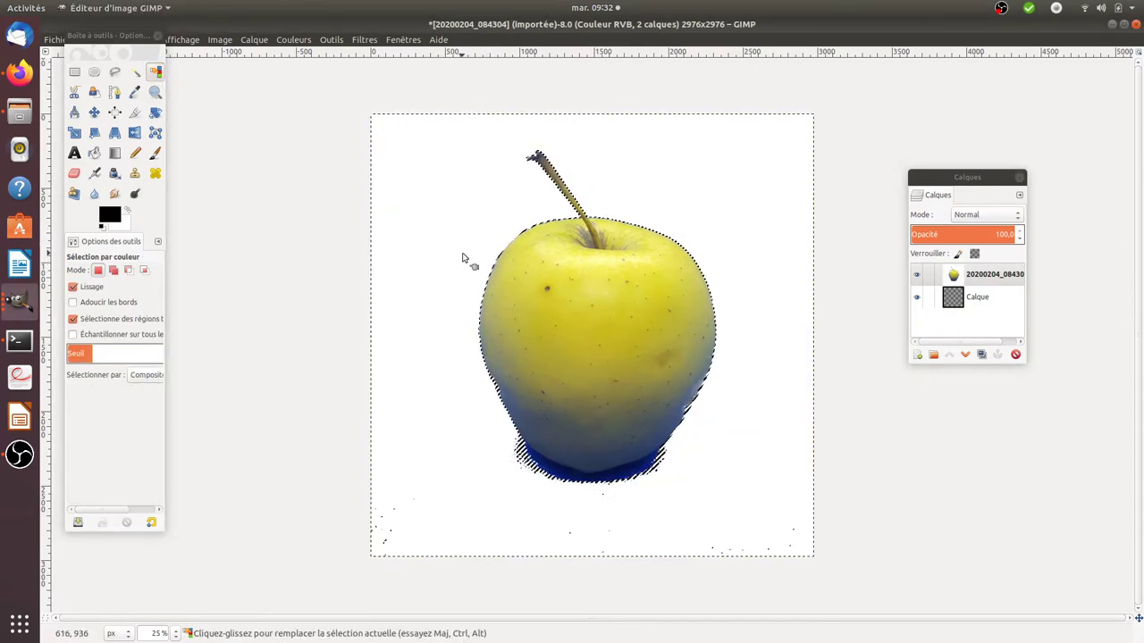
{"action": "key", "text": "ctrl+x"}
{"action": "key", "text": "ctrl+shift+a"}
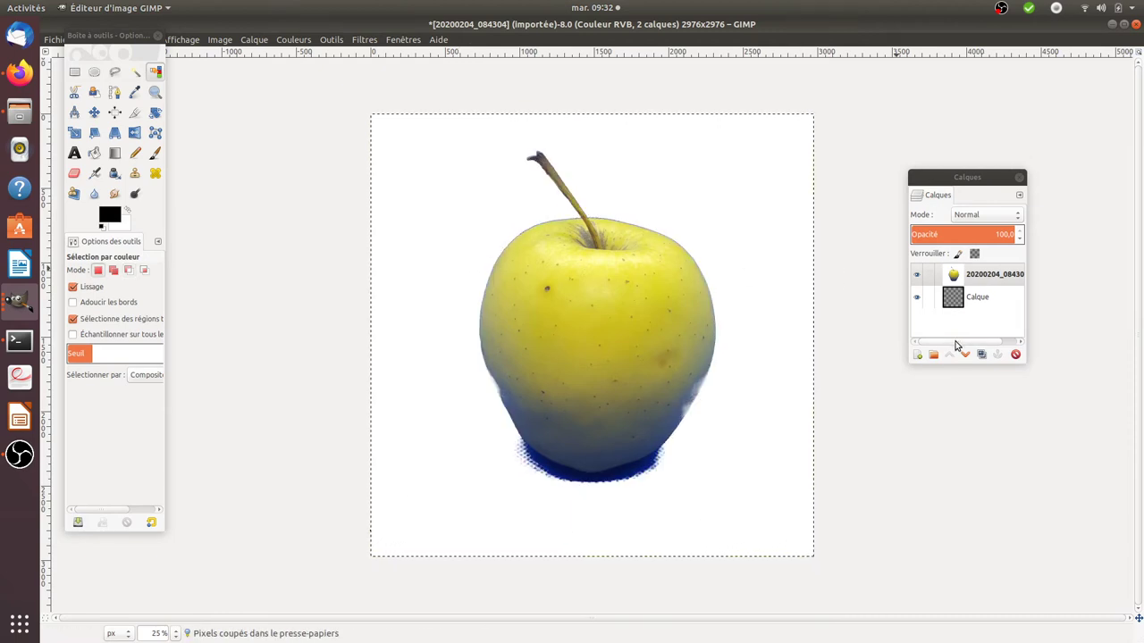
{"action": "key", "text": "ctrl+z"}
{"action": "key", "text": "ctrl+z"}
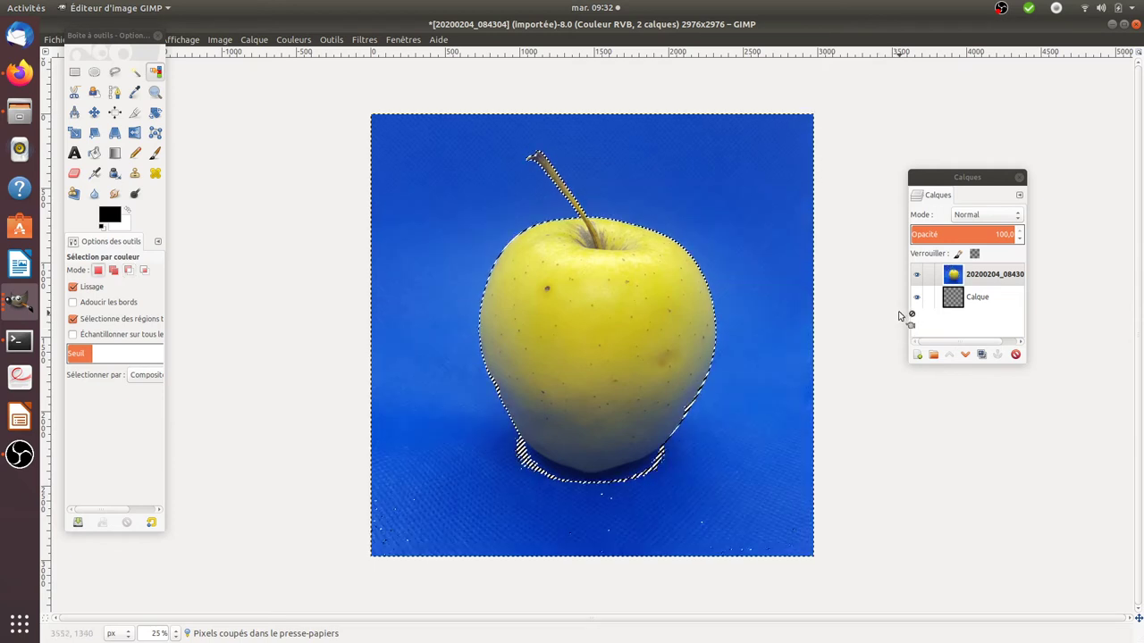
{"action": "key", "text": "r"}
{"action": "key", "text": "ctrl+shift+a"}
Duplicate the photo layer, delete the original, and select the copy.
{"action": "left_click", "coordinate": [969, 283]}
{"action": "left_click", "coordinate": [986, 356]}
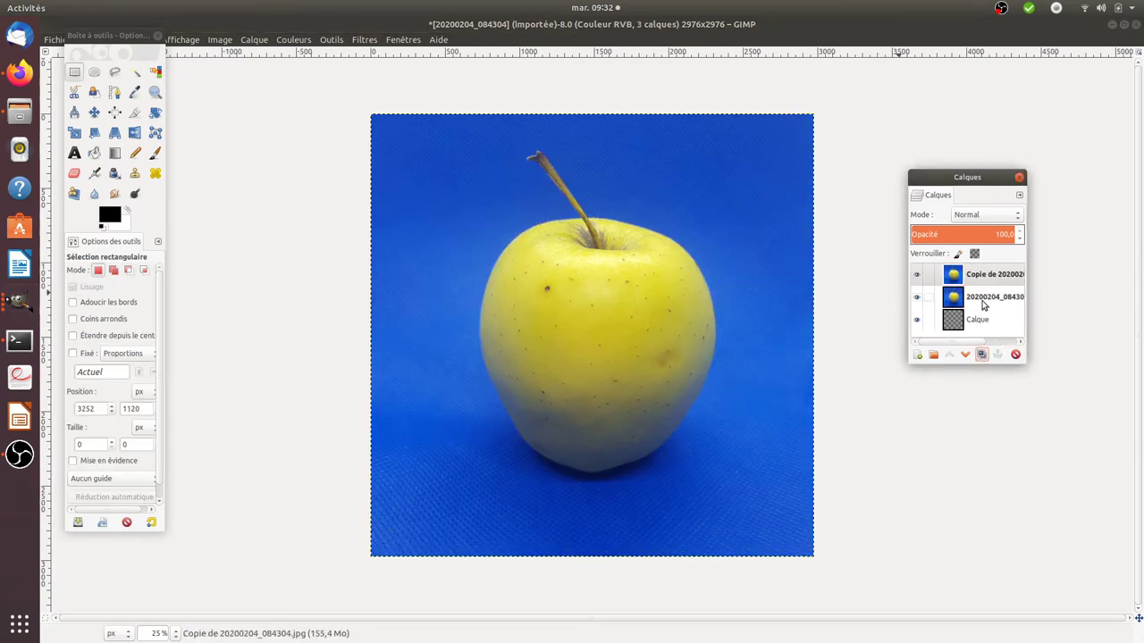
{"action": "left_click", "coordinate": [984, 302]}
{"action": "left_click", "coordinate": [1016, 354]}
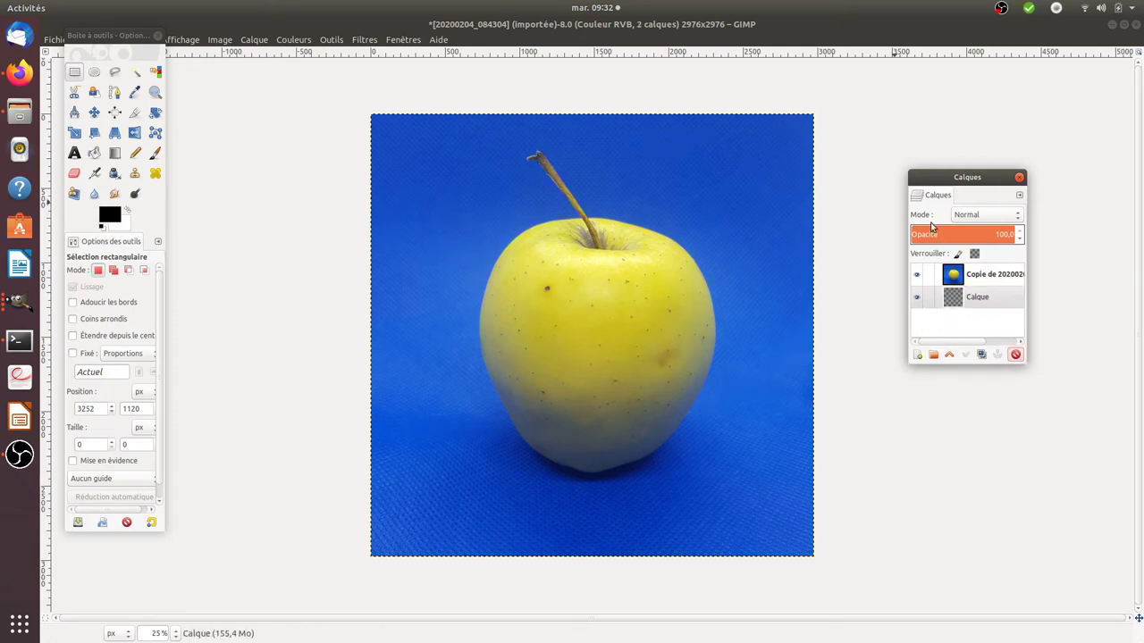
{"action": "left_click", "coordinate": [990, 297]}
{"action": "left_click", "coordinate": [988, 276]}
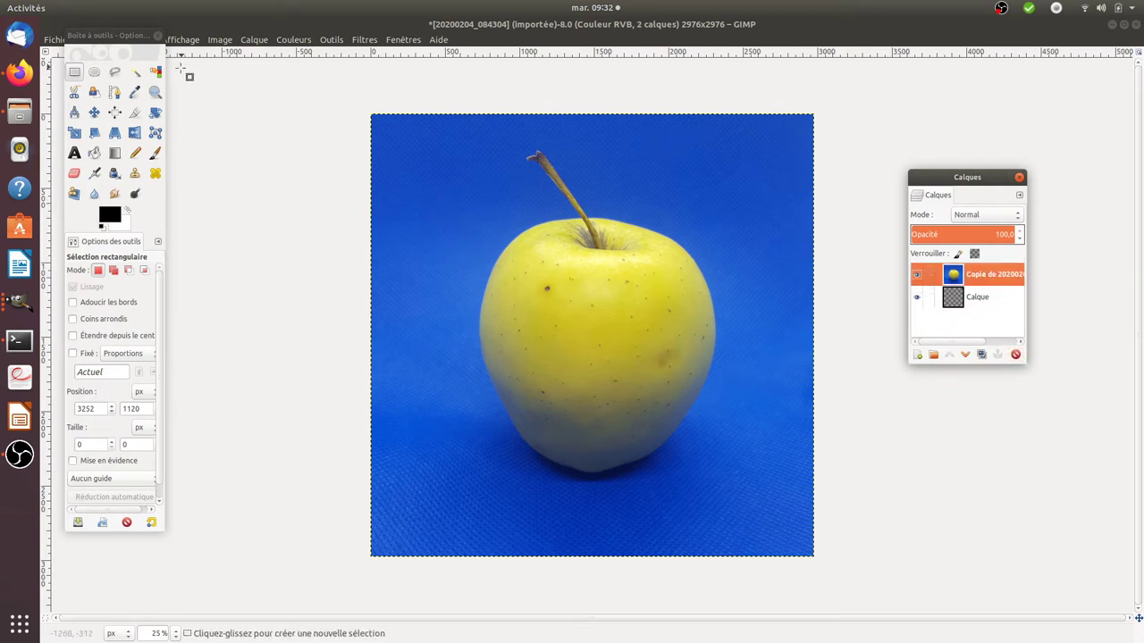
Select the copy's blue background by colour, delete it to white, and deselect.
{"action": "left_click", "coordinate": [155, 71]}
{"action": "left_click", "coordinate": [474, 215]}
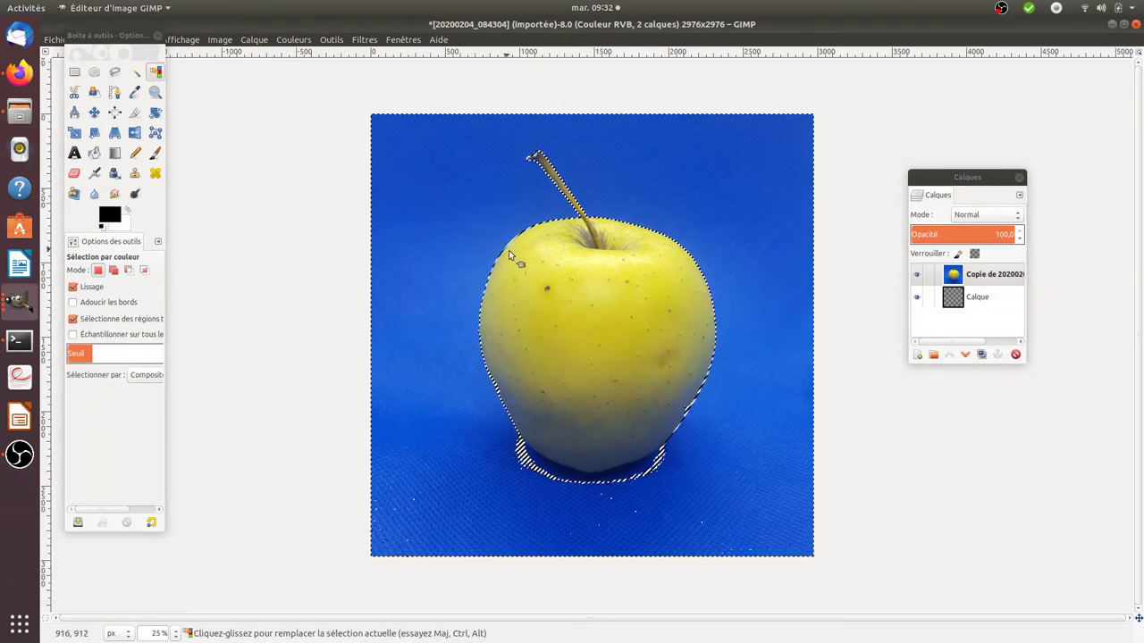
{"action": "key", "text": "Delete"}
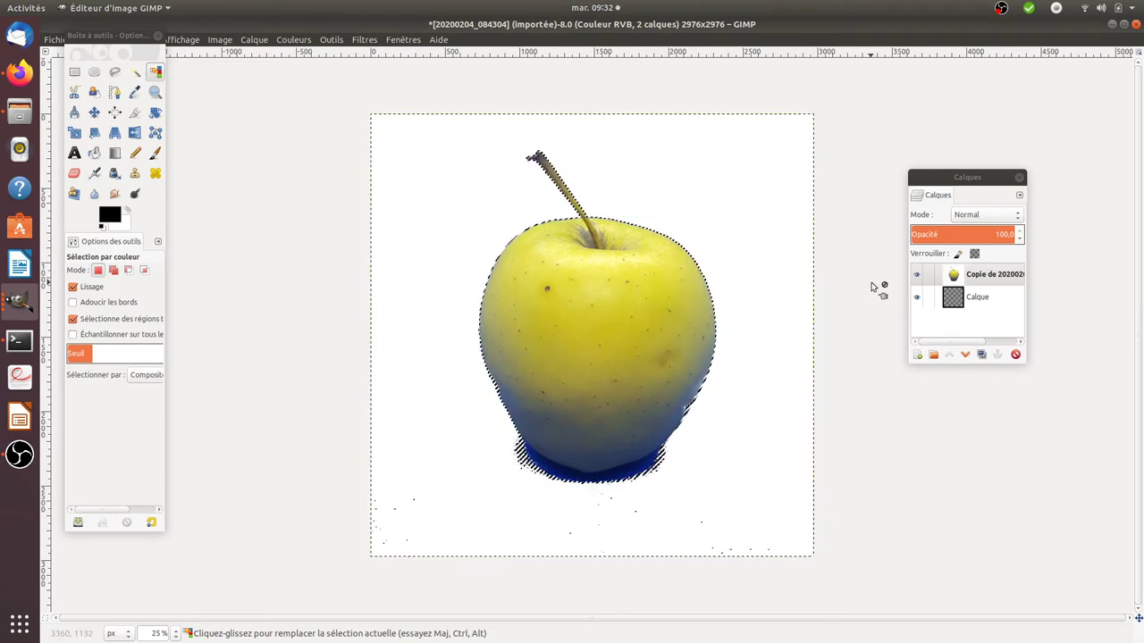
{"action": "key", "text": "r"}
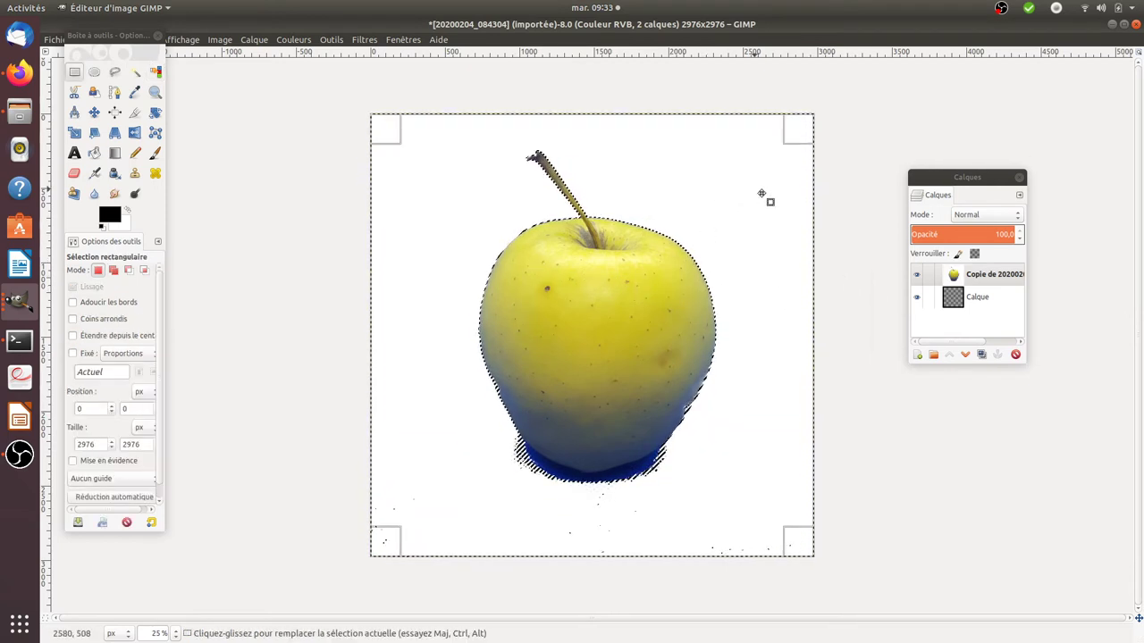
{"action": "left_click", "coordinate": [825, 198]}
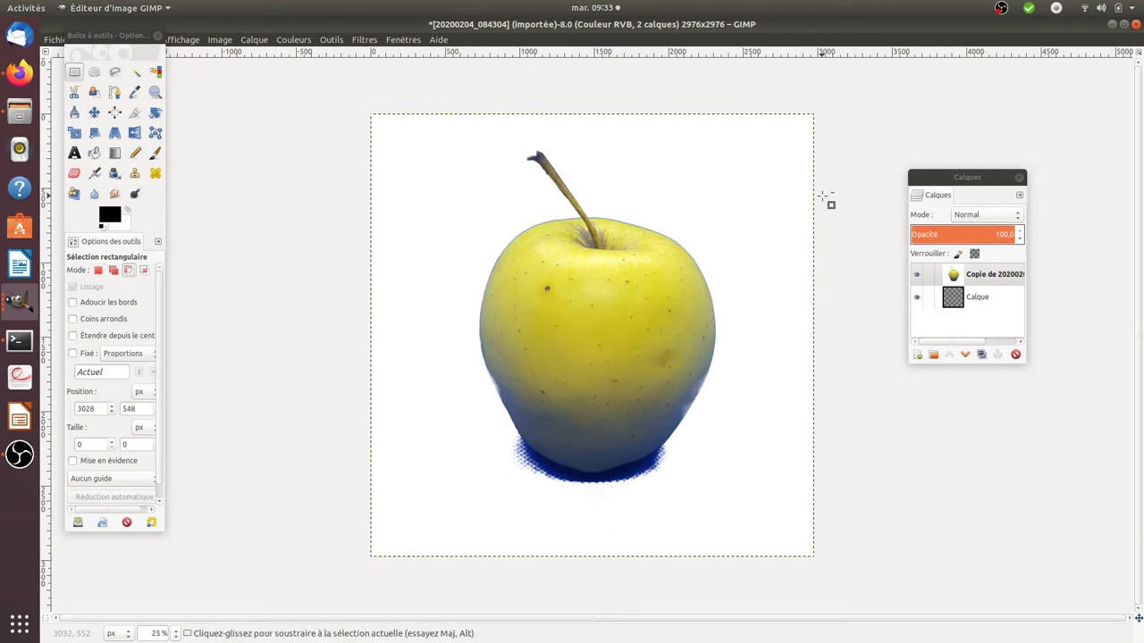
Cut the layer, paste it as a new Calque Copié layer above Calque, and delete the emptied copy.
{"action": "key", "text": "ctrl+x"}
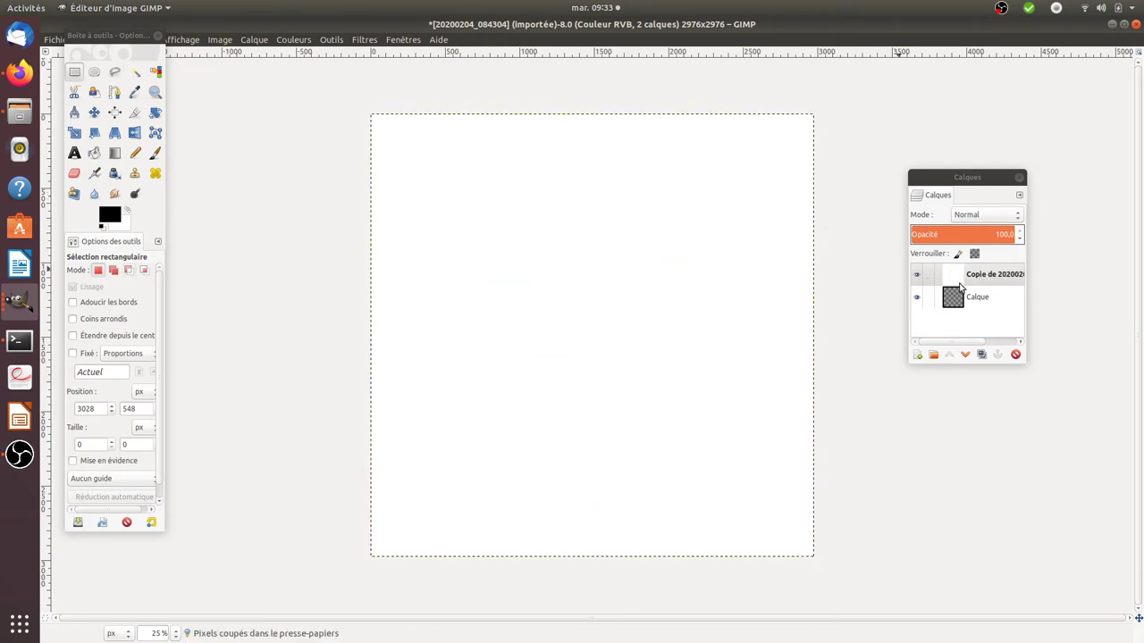
{"action": "left_click", "coordinate": [972, 297]}
{"action": "key", "text": "ctrl+v"}
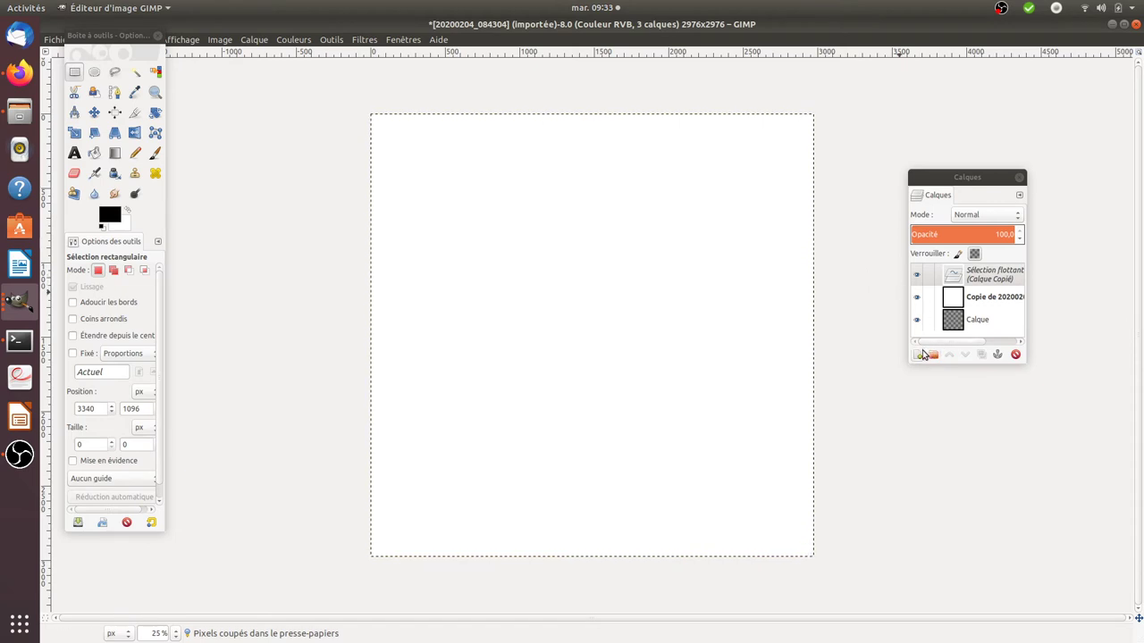
{"action": "left_click", "coordinate": [920, 354]}
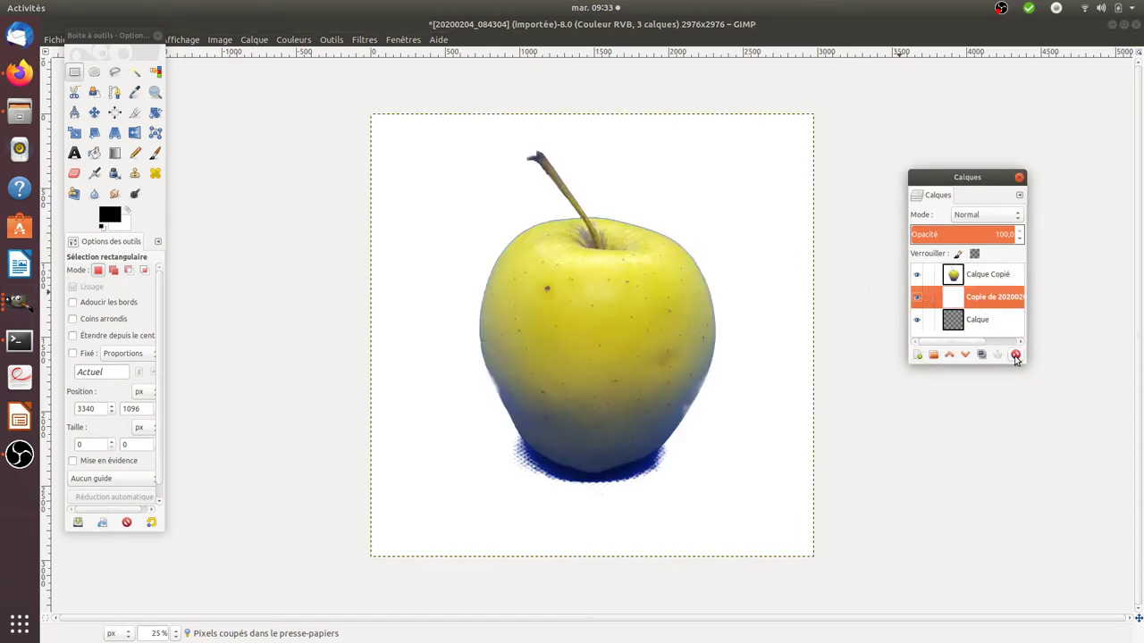
{"action": "left_click", "coordinate": [1015, 355]}
{"action": "left_click", "coordinate": [1001, 297]}
{"action": "left_click", "coordinate": [982, 275]}
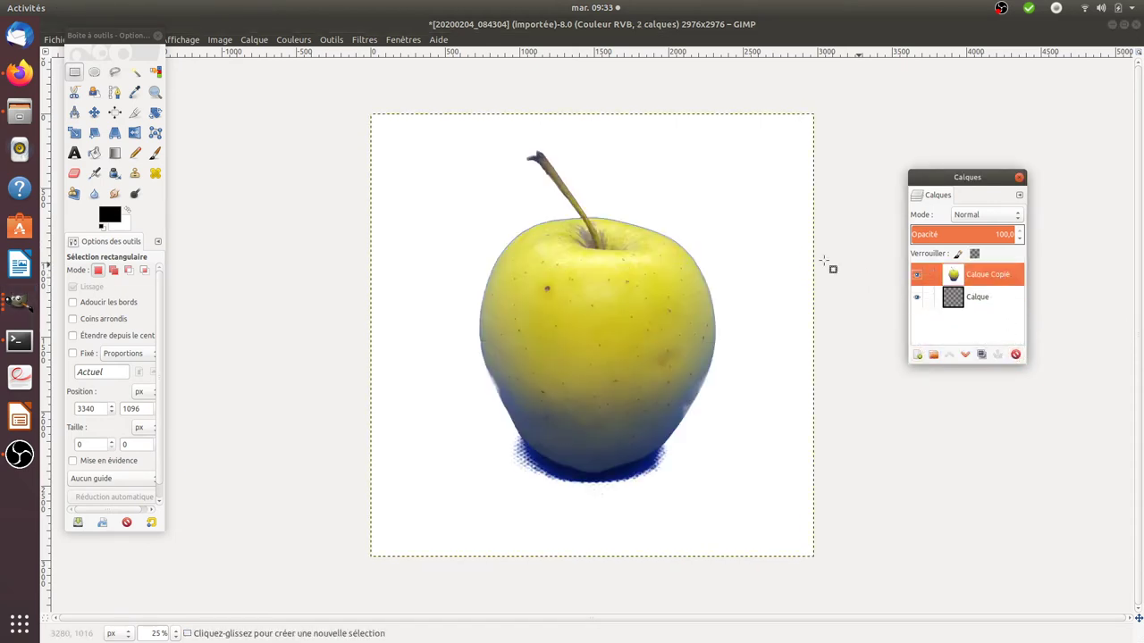
{"action": "left_click", "coordinate": [697, 232]}
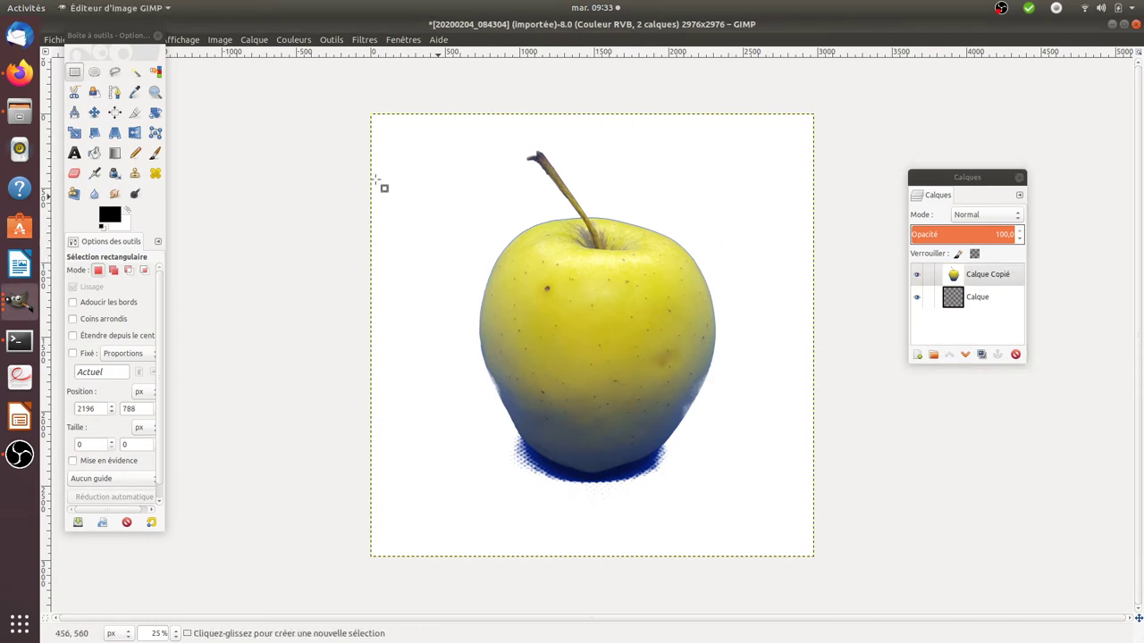
Select the white background around the apple by colour, delete it to transparency, then deselect.
{"action": "left_click", "coordinate": [157, 75]}
{"action": "left_click", "coordinate": [483, 225]}
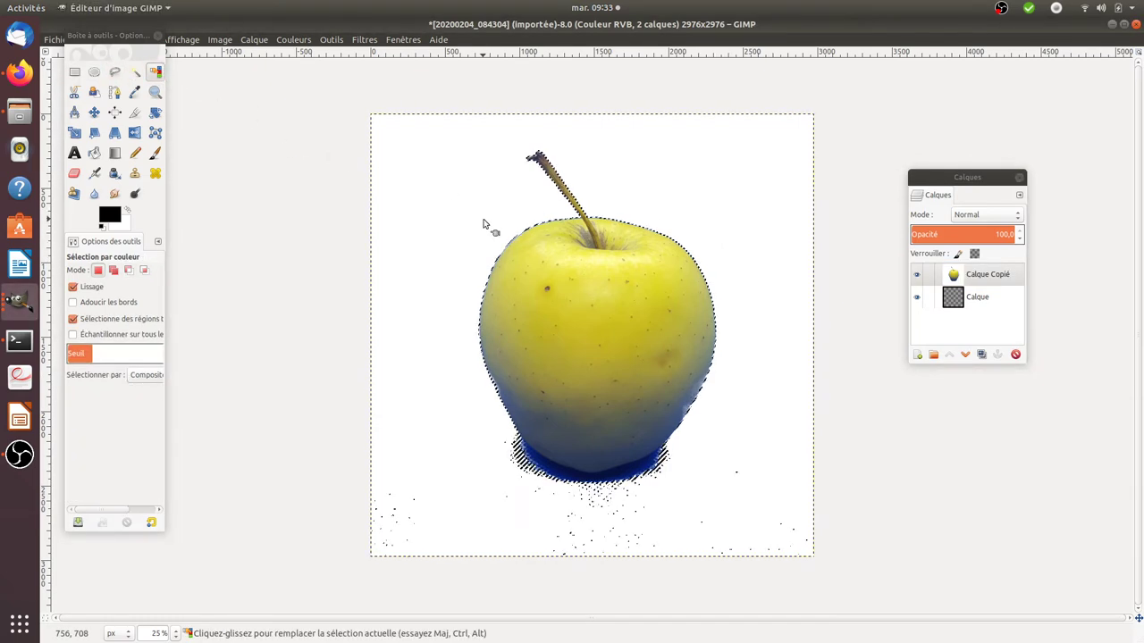
{"action": "key", "text": "Delete"}
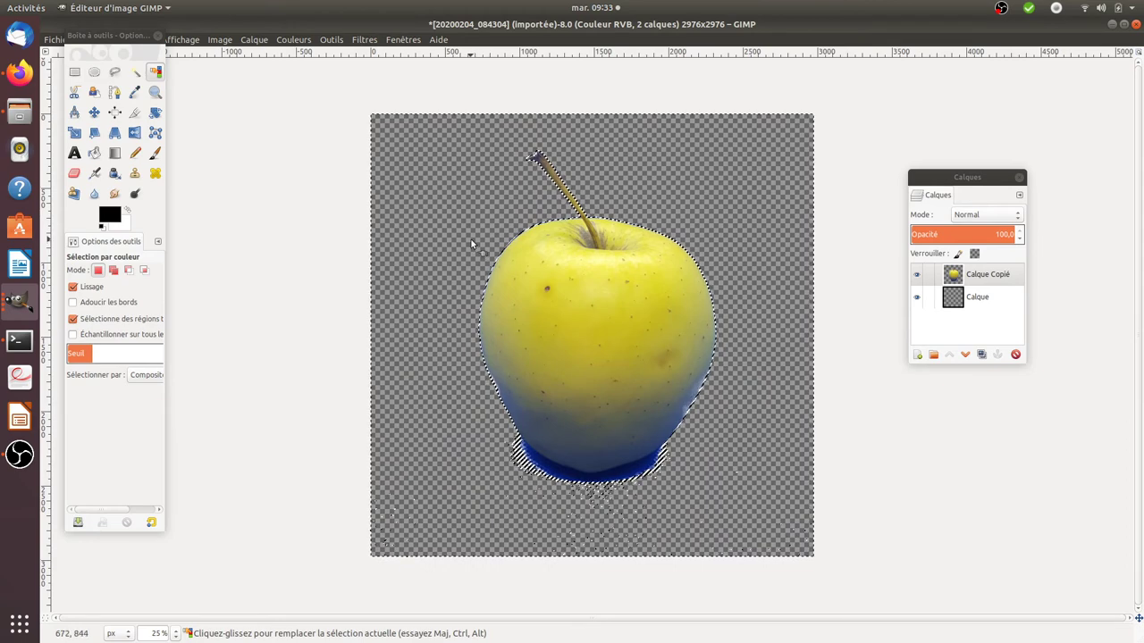
{"action": "key", "text": "r"}
{"action": "left_click", "coordinate": [332, 271]}
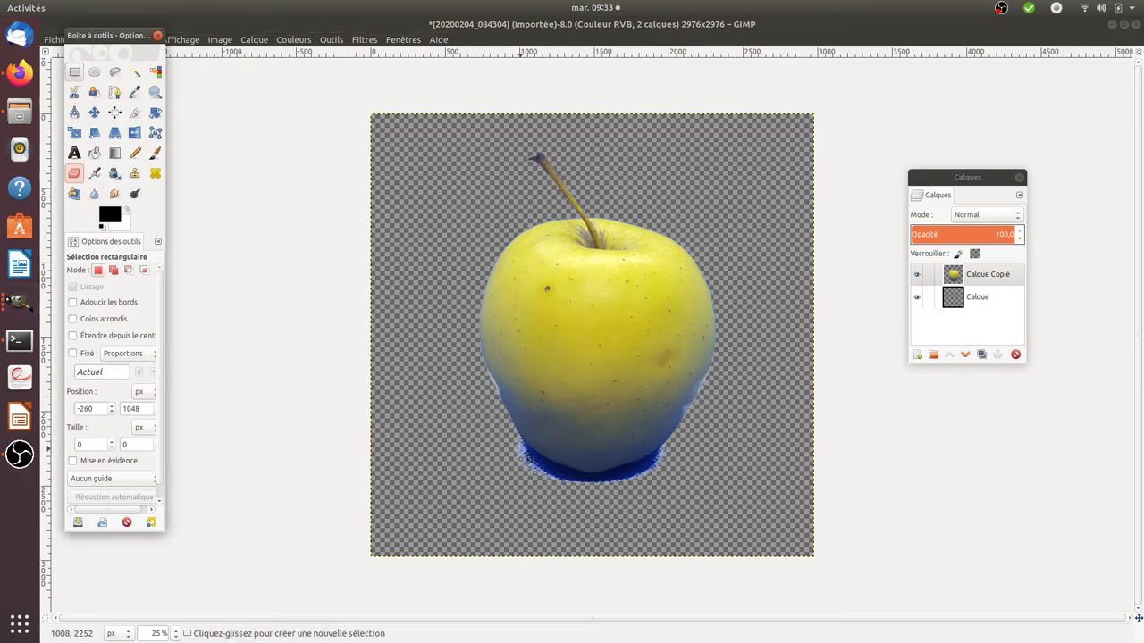
Erase small patches of blue shadow near the apple's base with the Eraser.
{"action": "left_click_drag", "start_coordinate": [521, 448], "coordinate": [536, 454]}
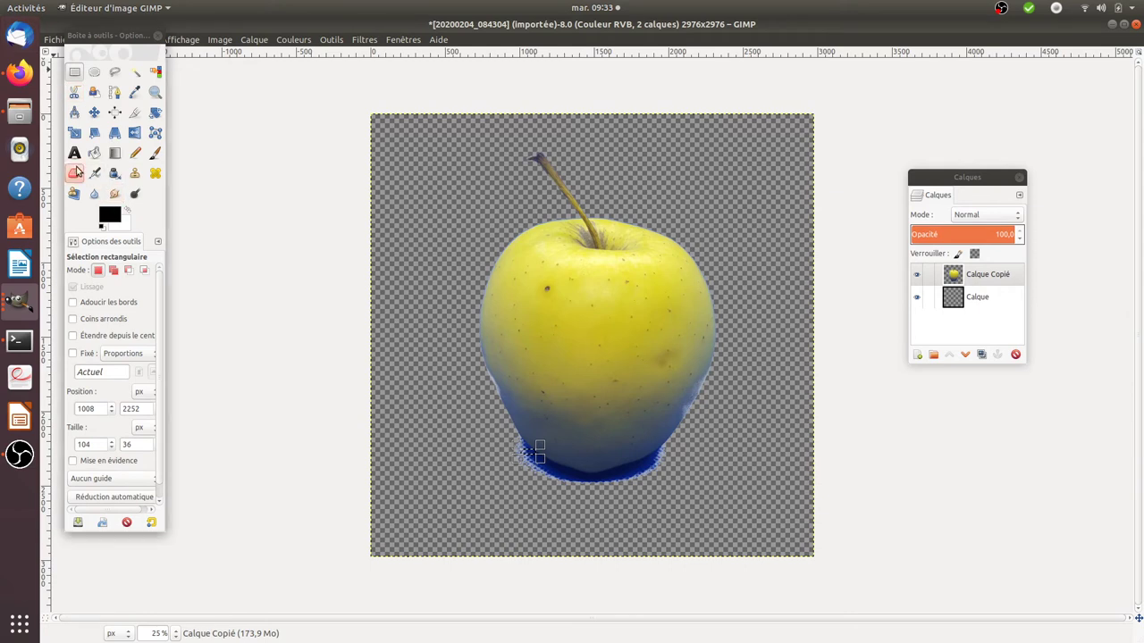
{"action": "left_click", "coordinate": [76, 172]}
{"action": "left_click", "coordinate": [548, 472]}
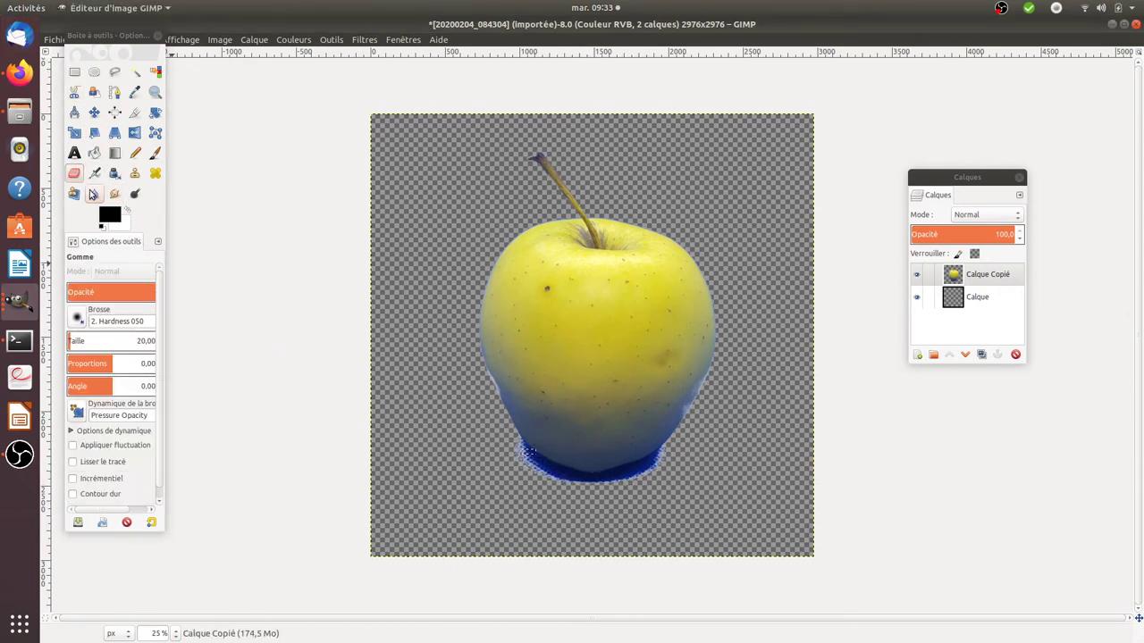
{"action": "left_click", "coordinate": [75, 173]}
{"action": "left_click", "coordinate": [645, 482]}
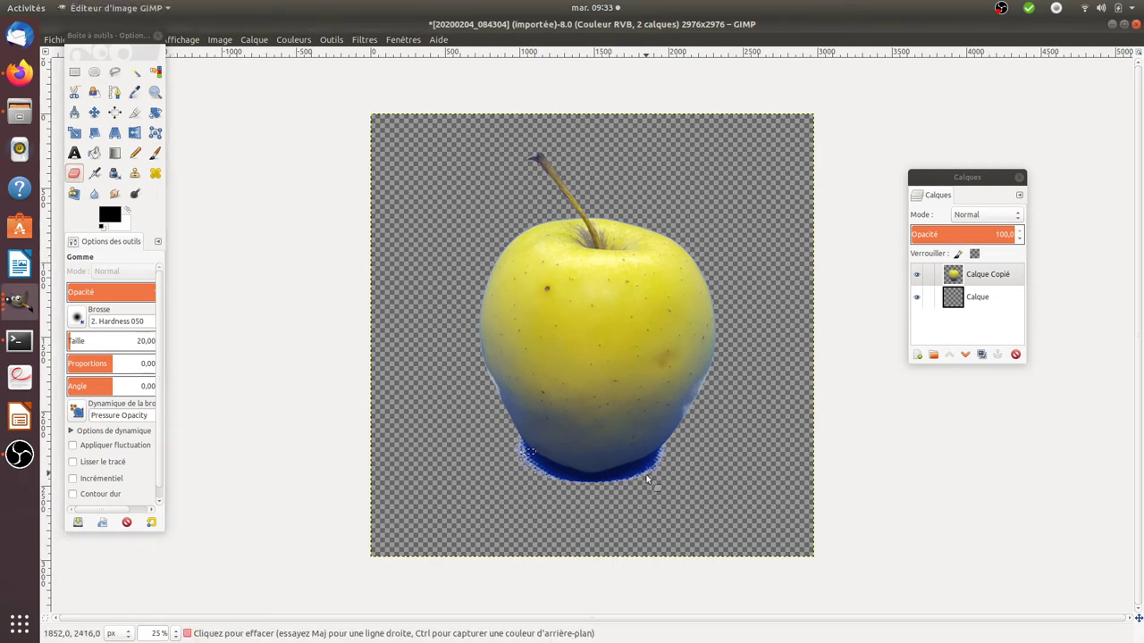
{"action": "key", "text": "r"}
{"action": "mouse_move", "coordinate": [689, 472]}
{"action": "left_mouse_down"}
{"action": "mouse_move", "coordinate": [653, 470]}
{"action": "mouse_move", "coordinate": [660, 495]}
{"action": "left_mouse_up"}
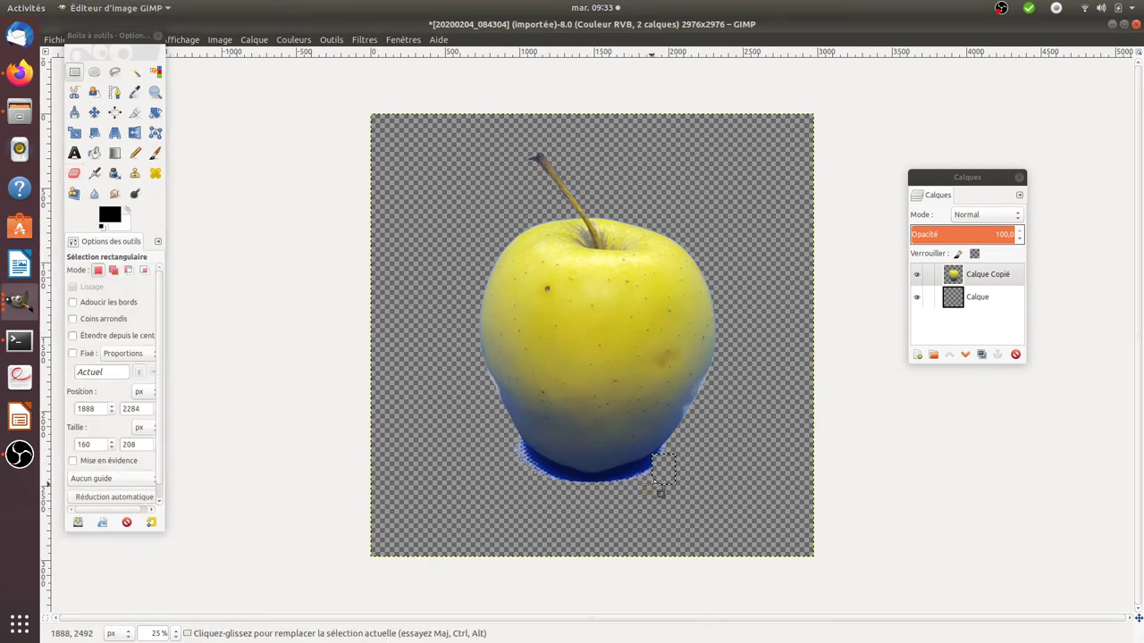
{"action": "left_click", "coordinate": [700, 441]}
Zoom in, Fuzzy Select the dark blue shadow crescent under the apple, delete it, and deselect.
{"action": "key", "text": "z"}
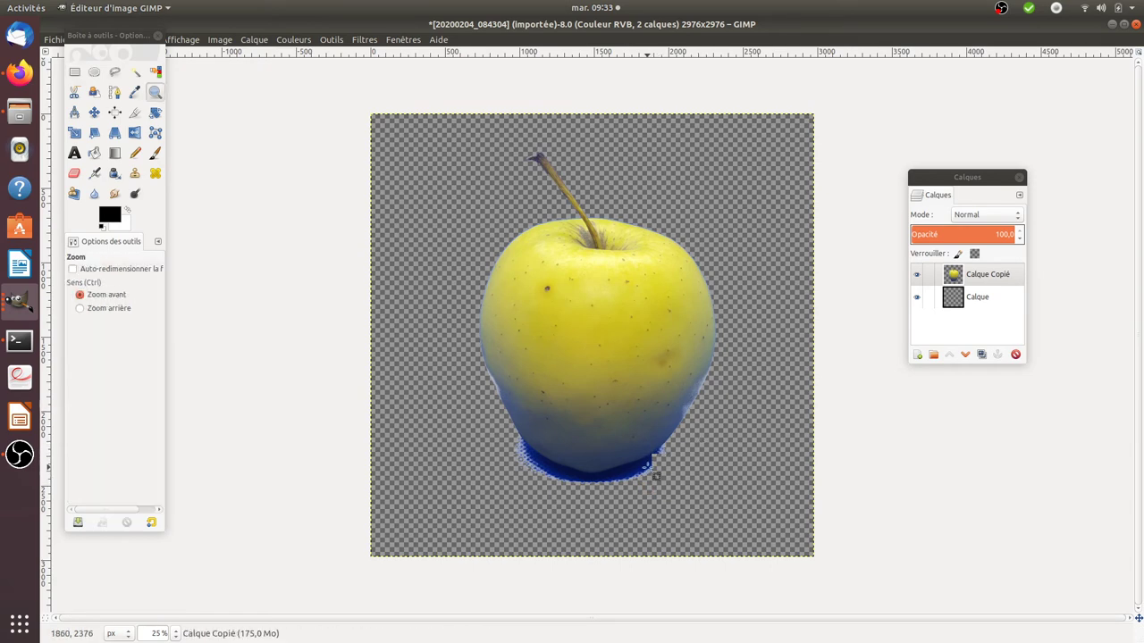
{"action": "left_click", "coordinate": [637, 467]}
{"action": "left_click", "coordinate": [637, 467]}
{"action": "left_click", "coordinate": [636, 462]}
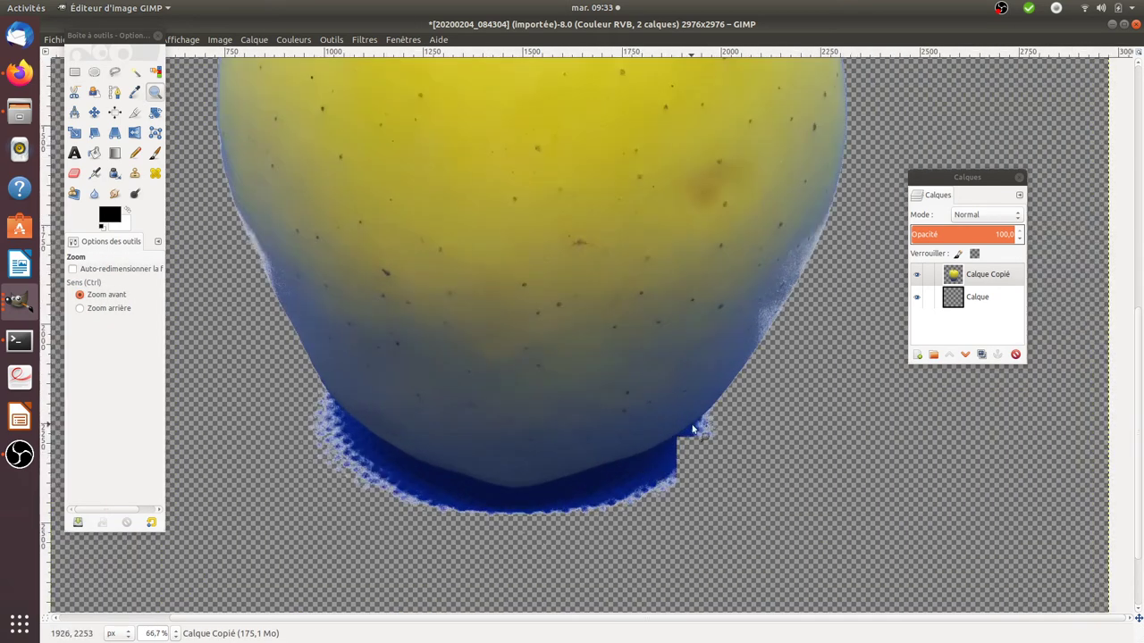
{"action": "left_click", "coordinate": [137, 73]}
{"action": "left_click", "coordinate": [136, 75]}
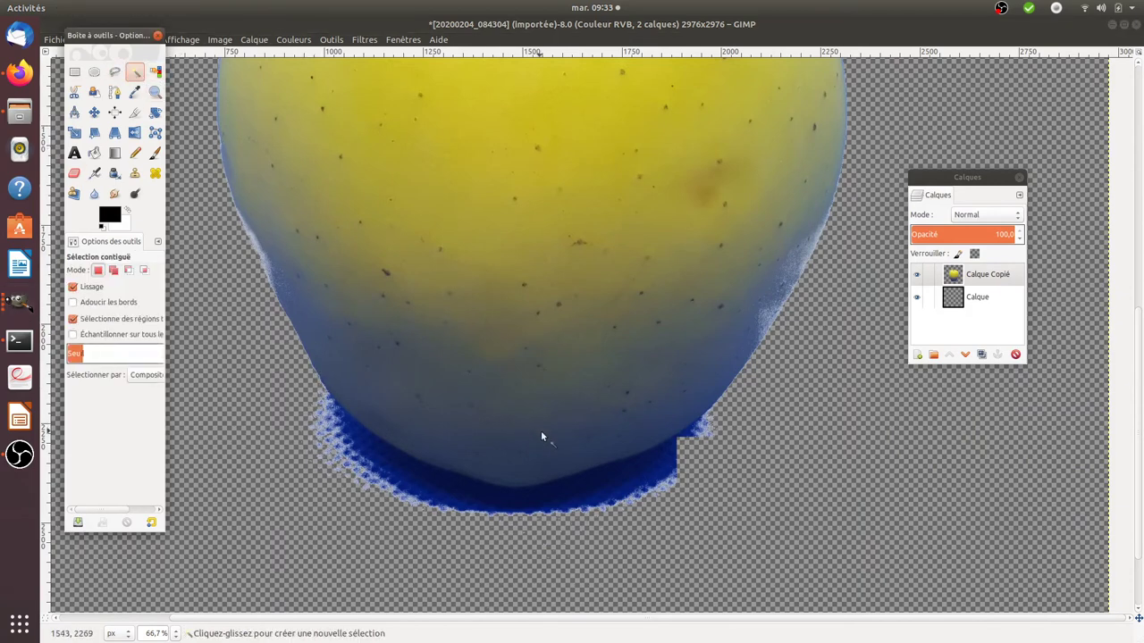
{"action": "left_click", "coordinate": [628, 483]}
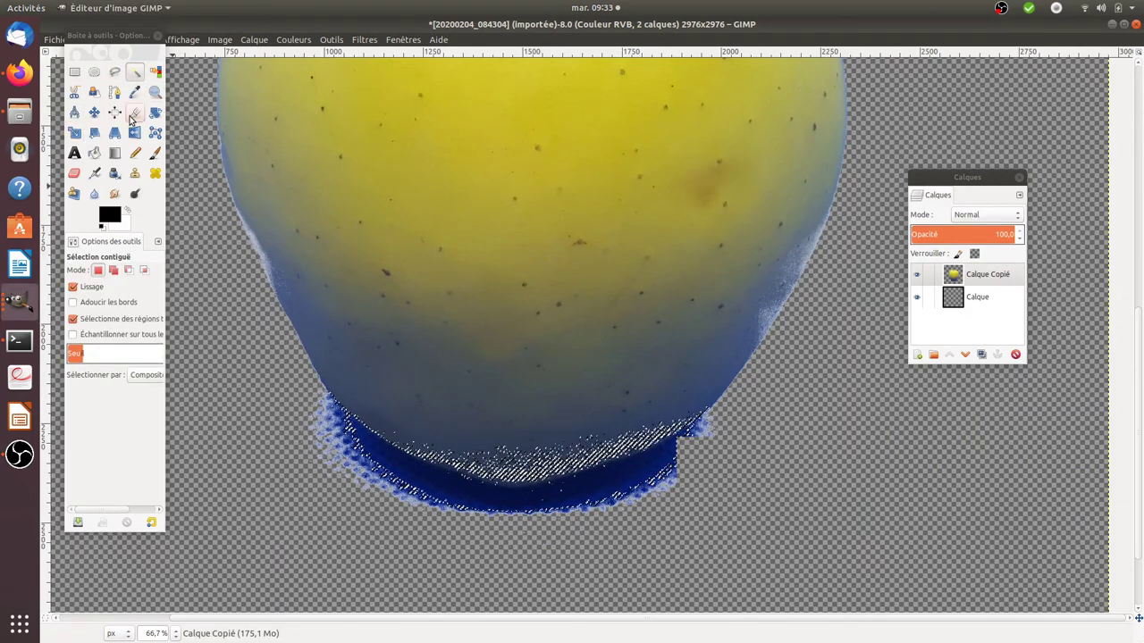
{"action": "left_click", "coordinate": [122, 215]}
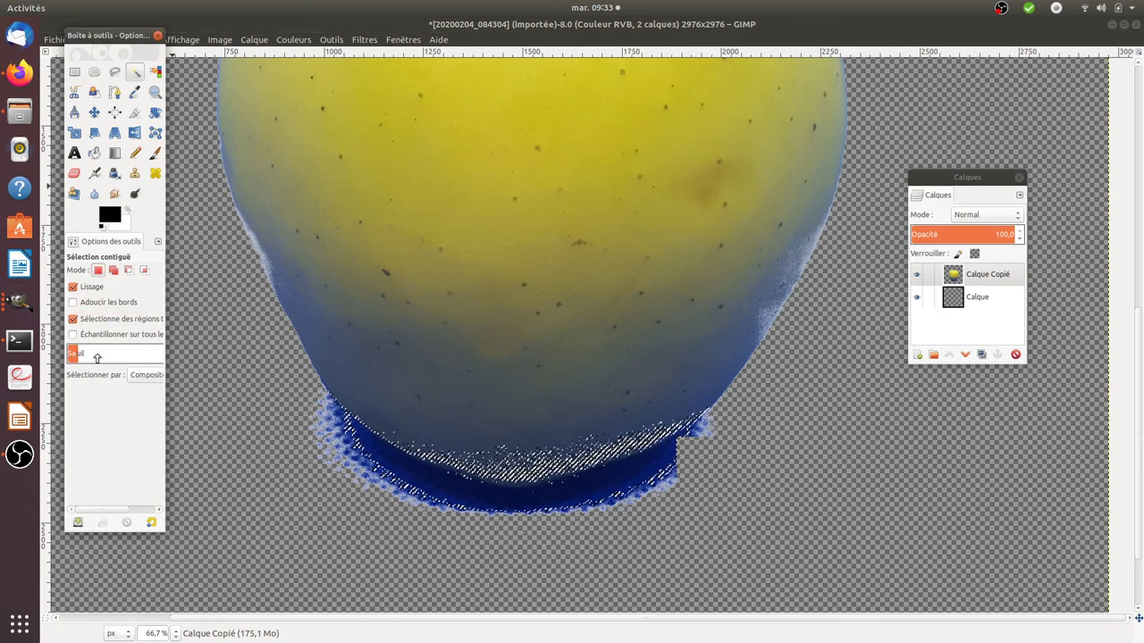
{"action": "left_click", "coordinate": [641, 469]}
{"action": "key", "text": "Delete"}
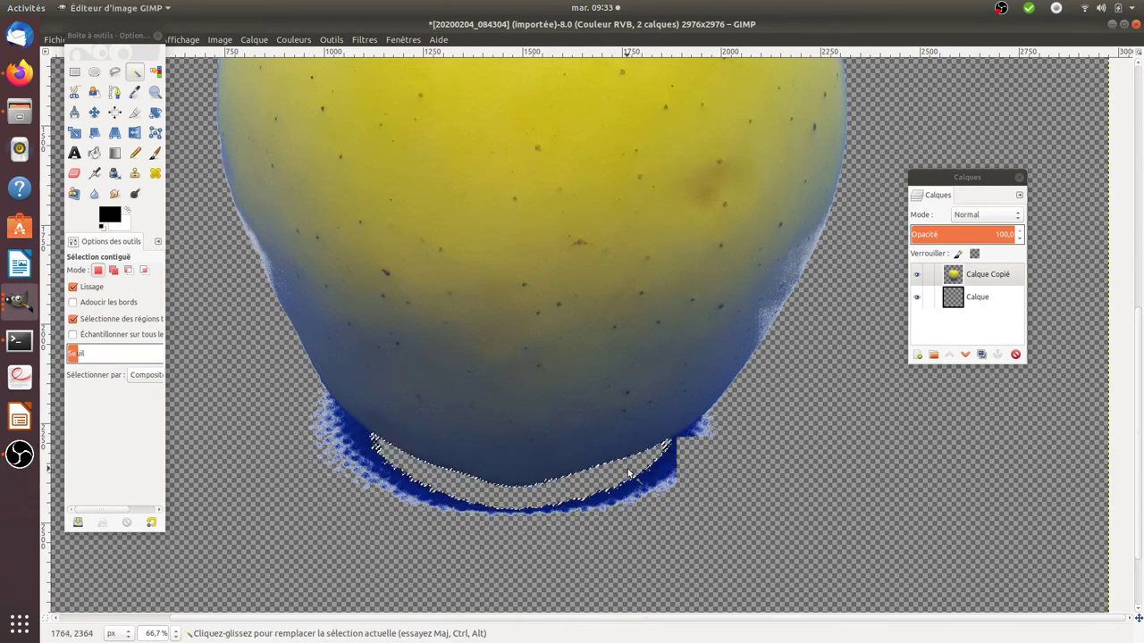
{"action": "left_click", "coordinate": [517, 492]}
{"action": "left_click_drag", "start_coordinate": [697, 452], "coordinate": [691, 432]}
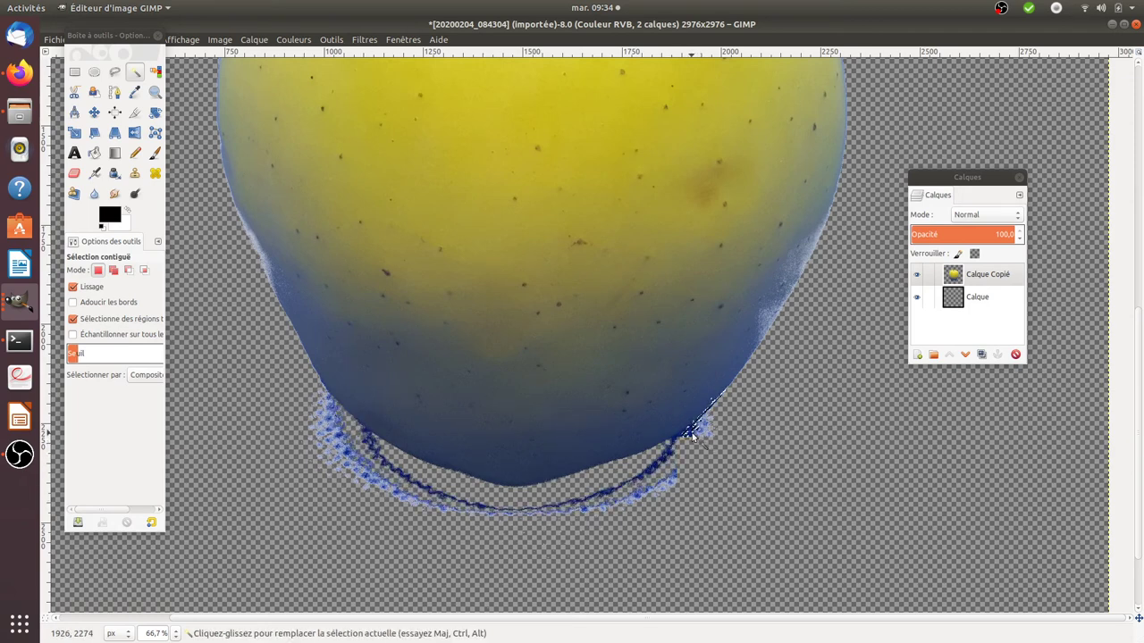
{"action": "left_click", "coordinate": [669, 479]}
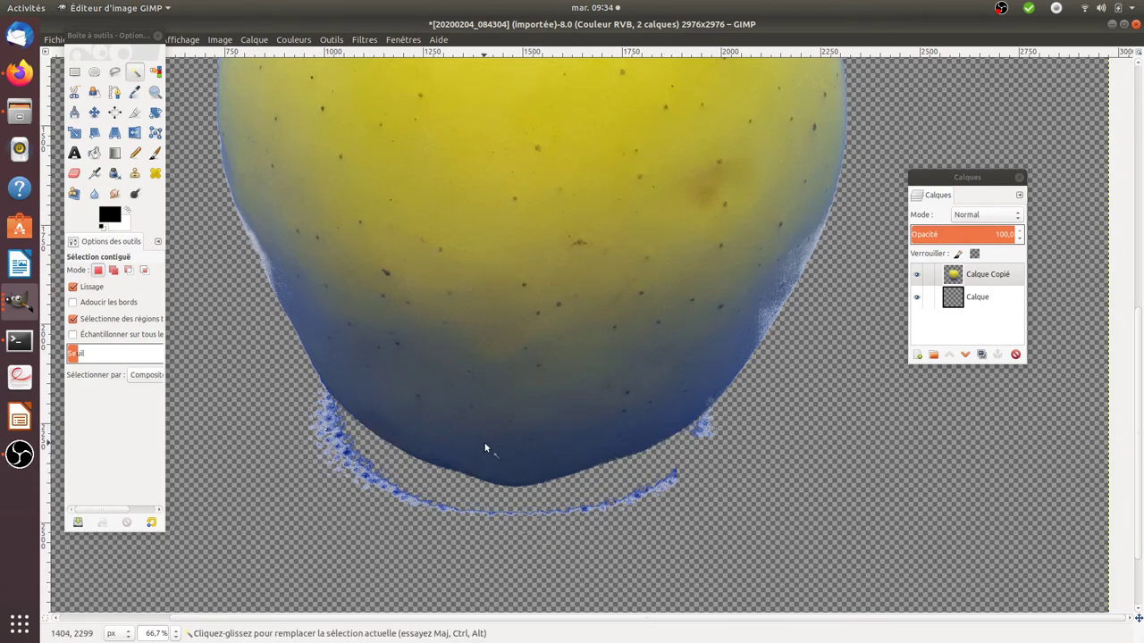
Zoom out, add a white-filled layer Calque #1, and raise Calque Copié above it.
{"action": "scroll", "coordinate": [485, 446], "scroll_direction": "up", "scroll_amount": 10}
{"action": "scroll", "coordinate": [489, 433], "scroll_direction": "down", "scroll_amount": 2}
{"action": "key", "text": "z"}
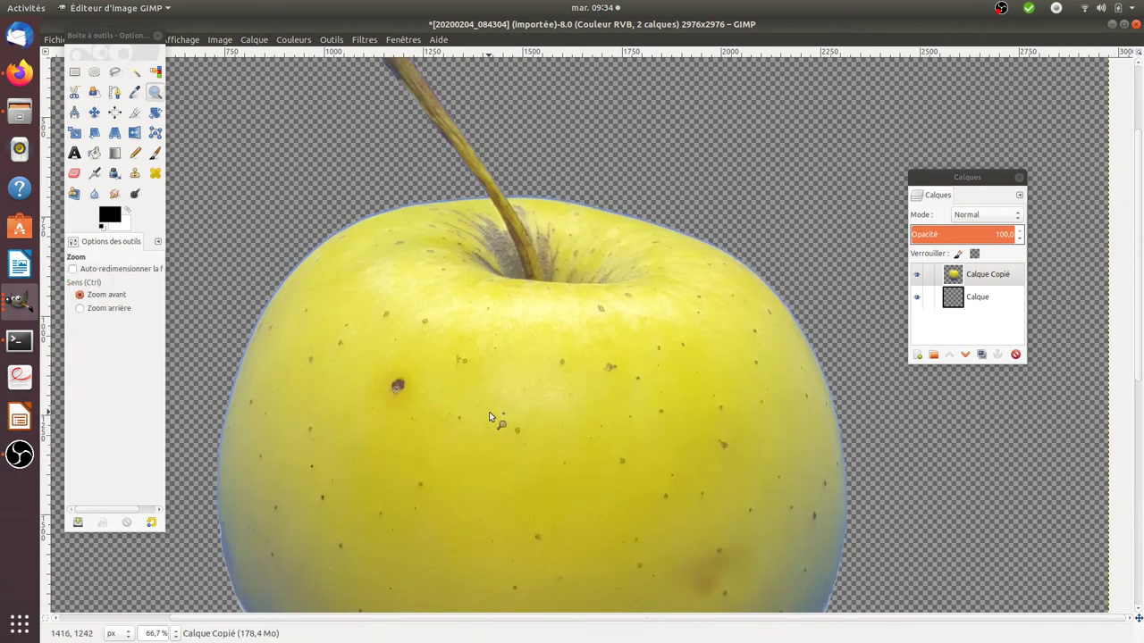
{"action": "left_click", "coordinate": [490, 416], "text": "ctrl"}
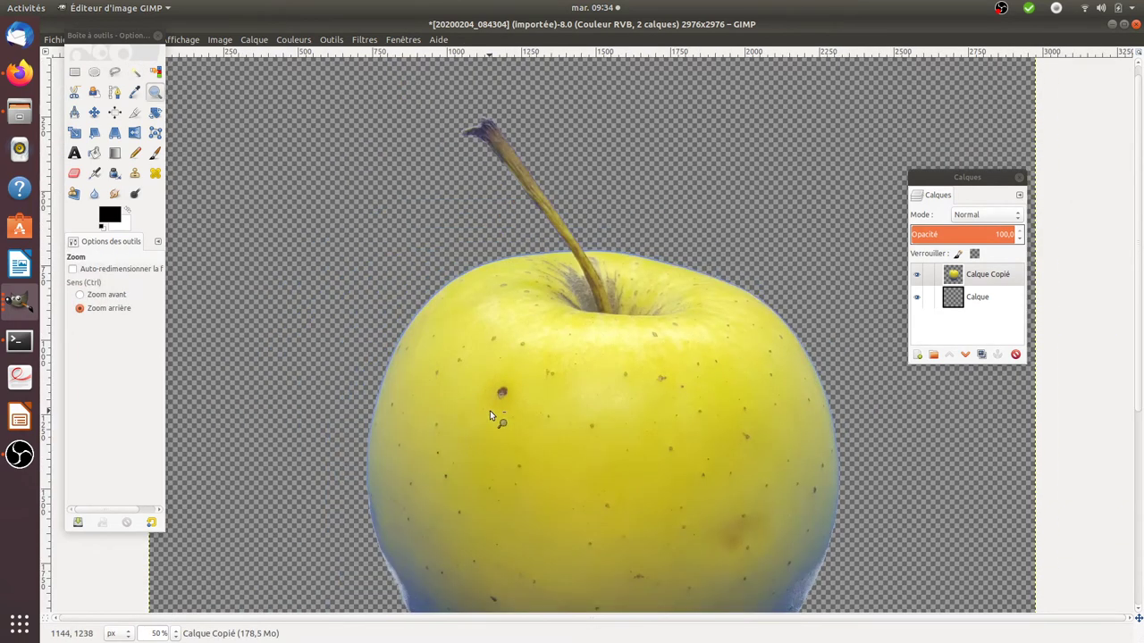
{"action": "left_click", "coordinate": [490, 416], "text": "ctrl"}
{"action": "left_click", "coordinate": [492, 417], "text": "ctrl"}
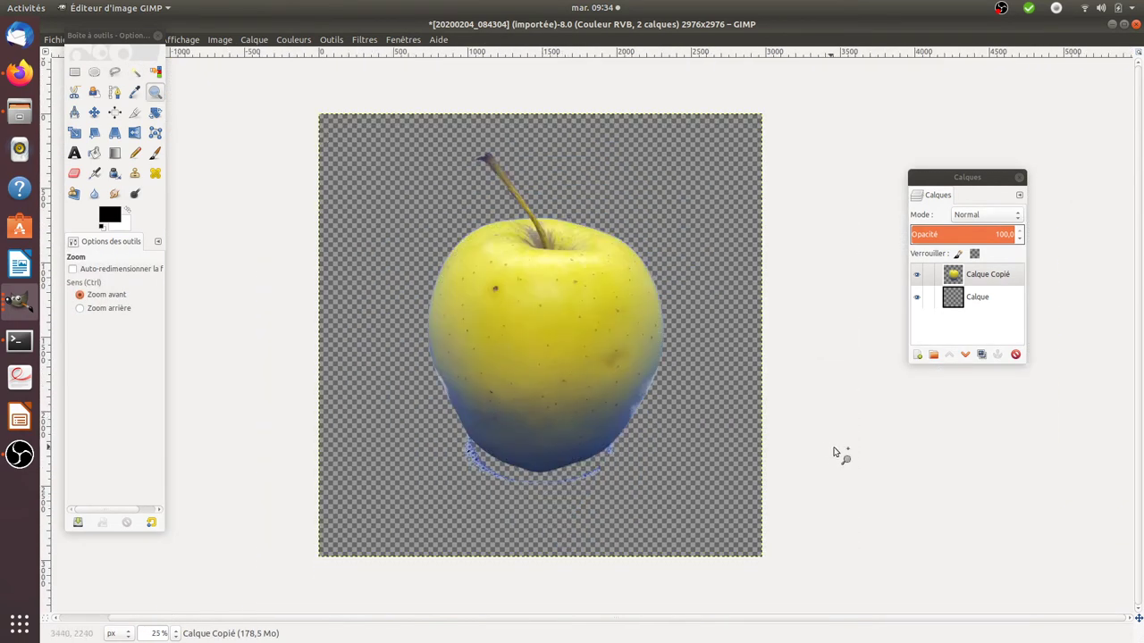
{"action": "key", "text": "r"}
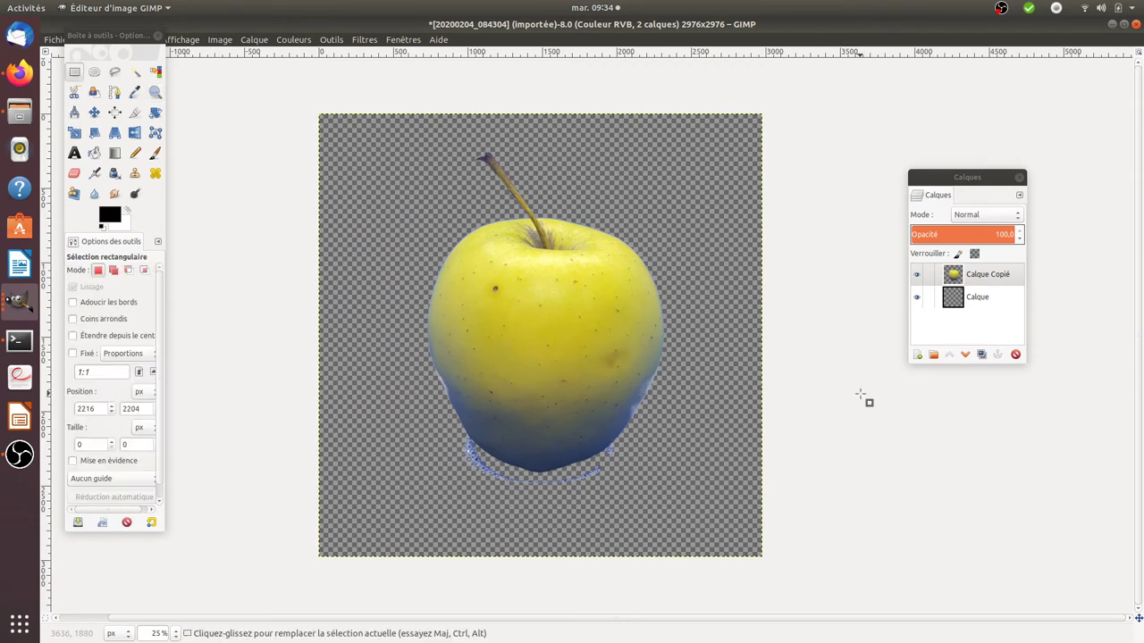
{"action": "left_click", "coordinate": [916, 355]}
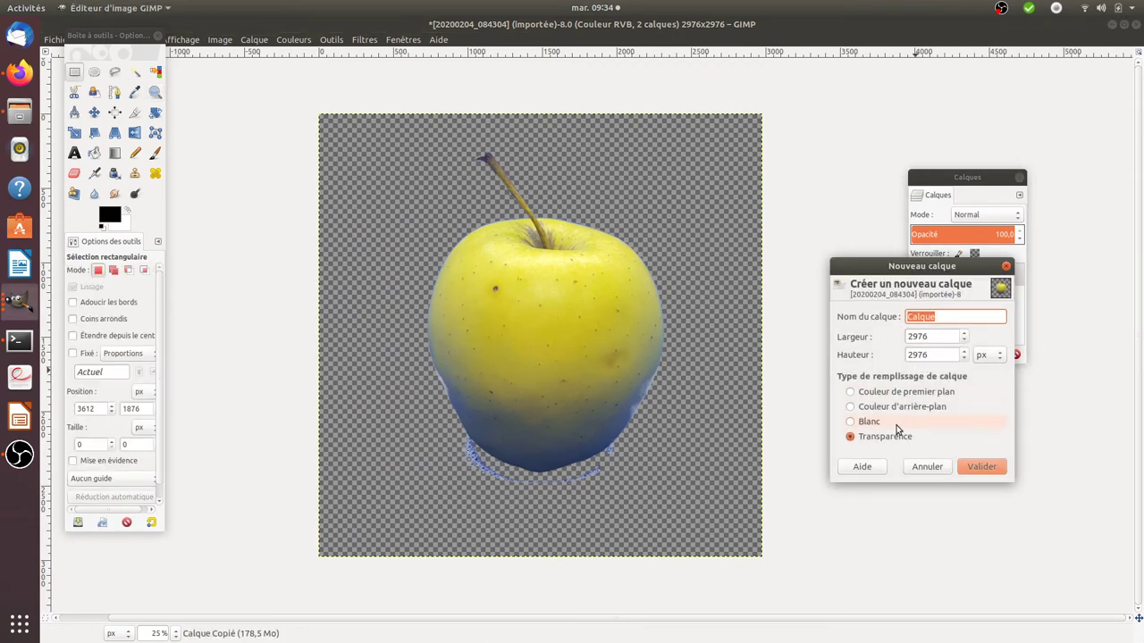
{"action": "left_click", "coordinate": [895, 427]}
{"action": "left_click", "coordinate": [971, 466]}
{"action": "left_click", "coordinate": [963, 300]}
{"action": "left_click", "coordinate": [949, 354]}
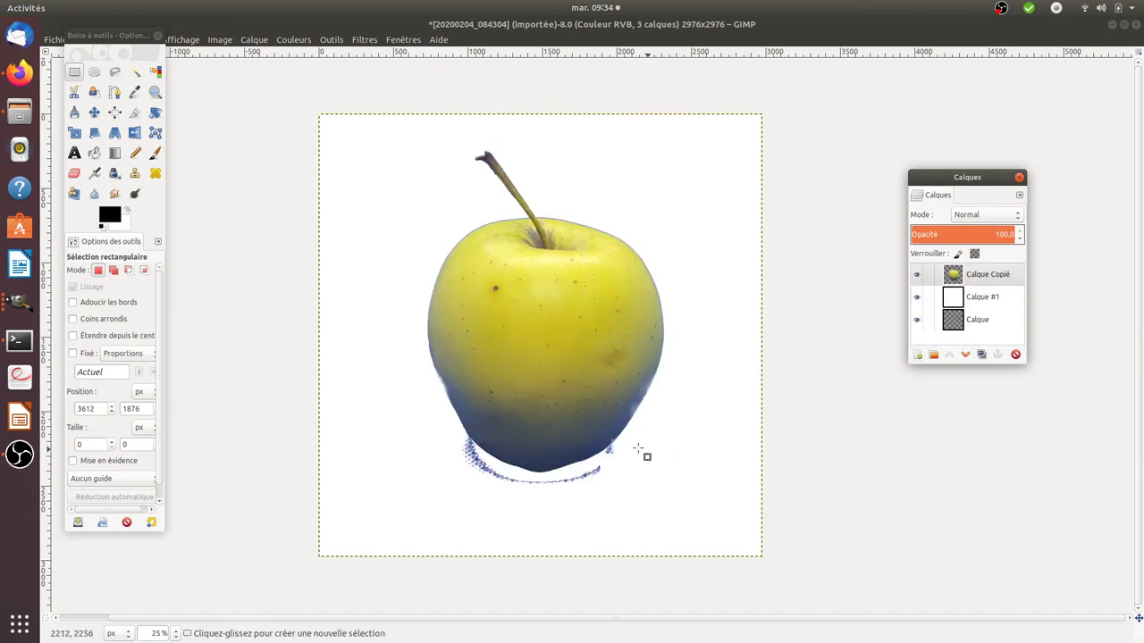
Add black 'blablabla' text near the image bottom at about 178 px on a new text layer.
{"action": "left_click", "coordinate": [74, 153]}
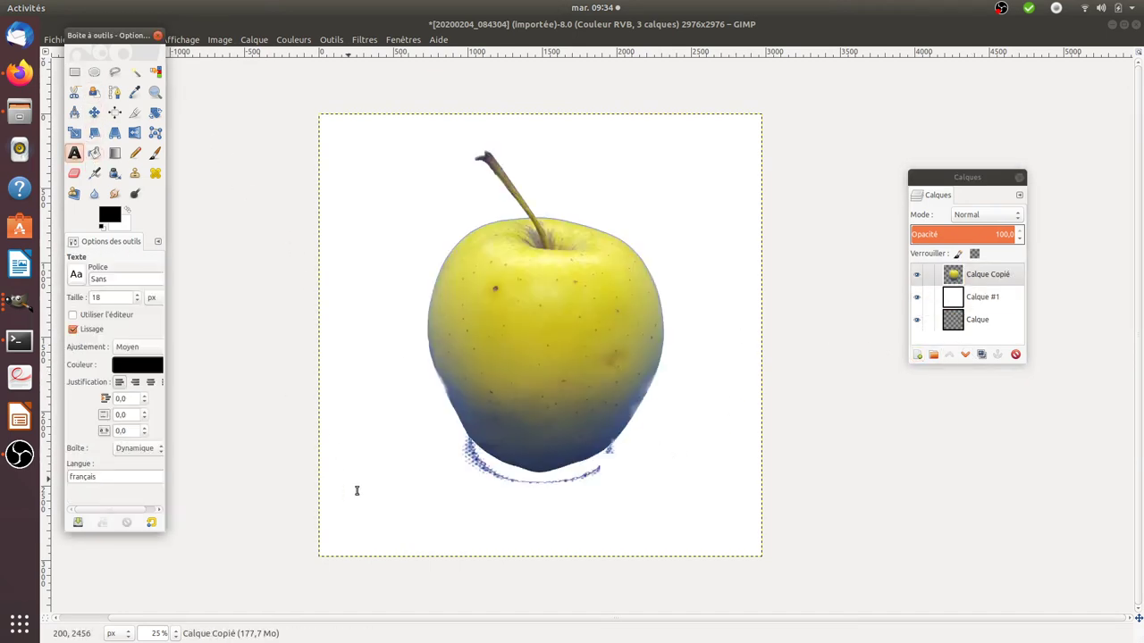
{"action": "left_click", "coordinate": [574, 527]}
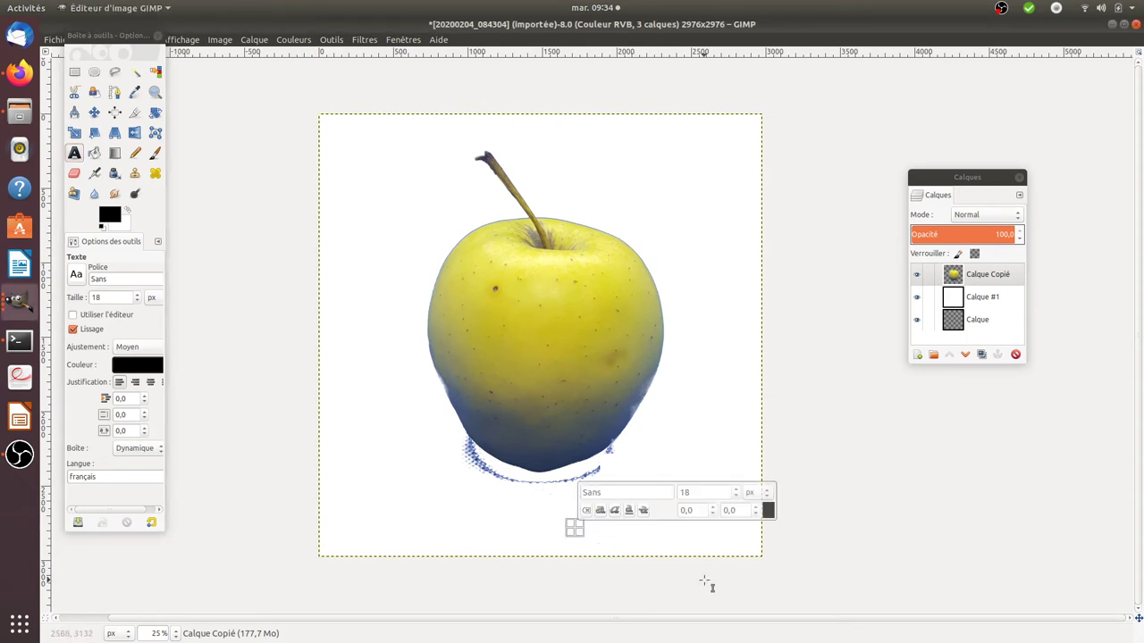
{"action": "type", "text": "blab"}
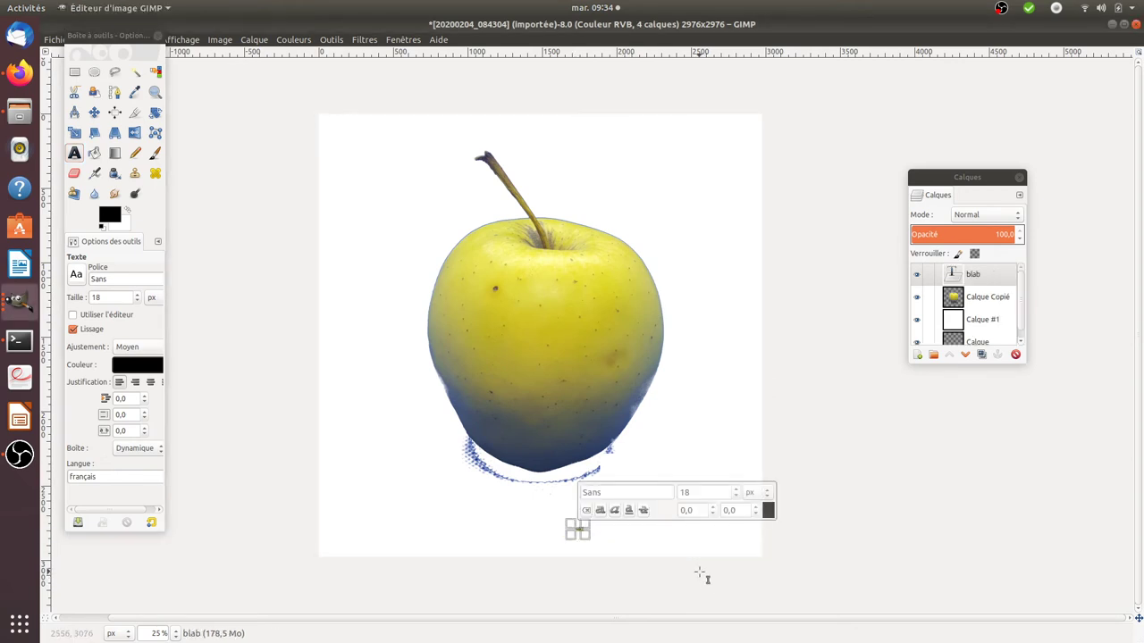
{"action": "type", "text": "labla"}
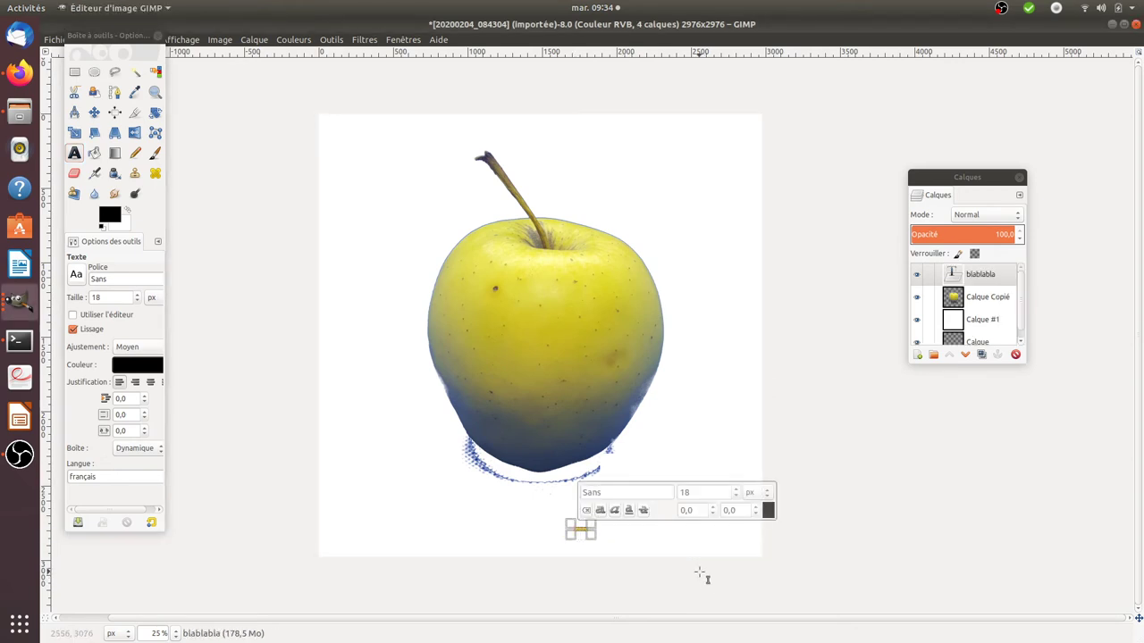
{"action": "double_click", "coordinate": [734, 492]}
{"action": "type", "text": "126"}
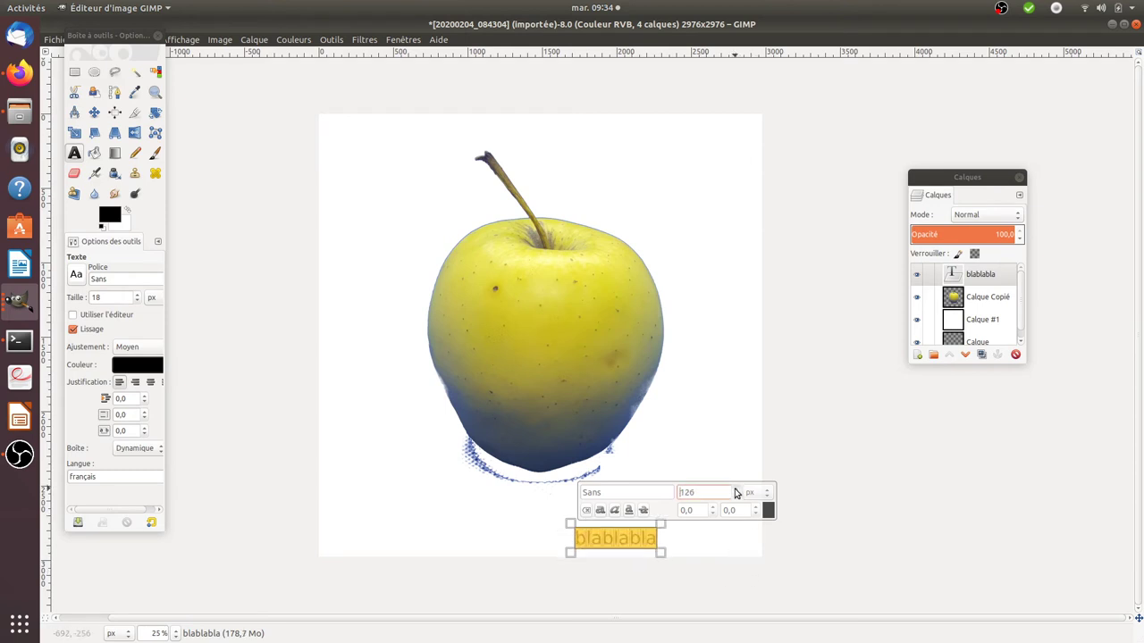
{"action": "scroll", "coordinate": [735, 493], "scroll_direction": "up", "scroll_amount": 5}
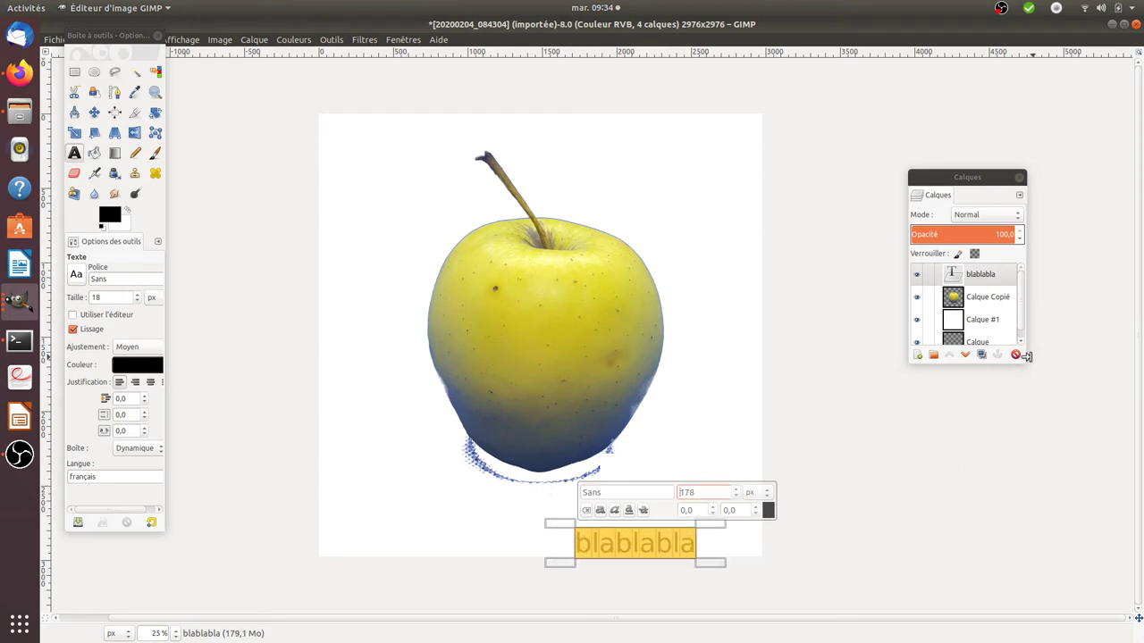
{"action": "left_click", "coordinate": [1000, 295]}
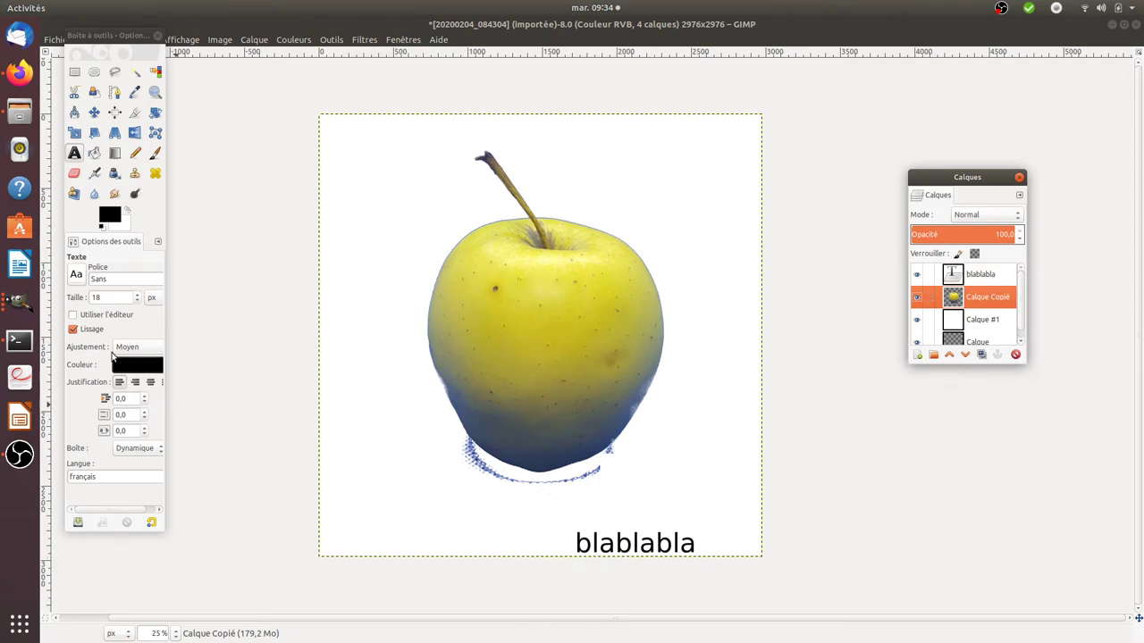
Bring up the orange photo's window, switch to Rectangle Select, then return to the apple image.
{"action": "left_click", "coordinate": [20, 304]}
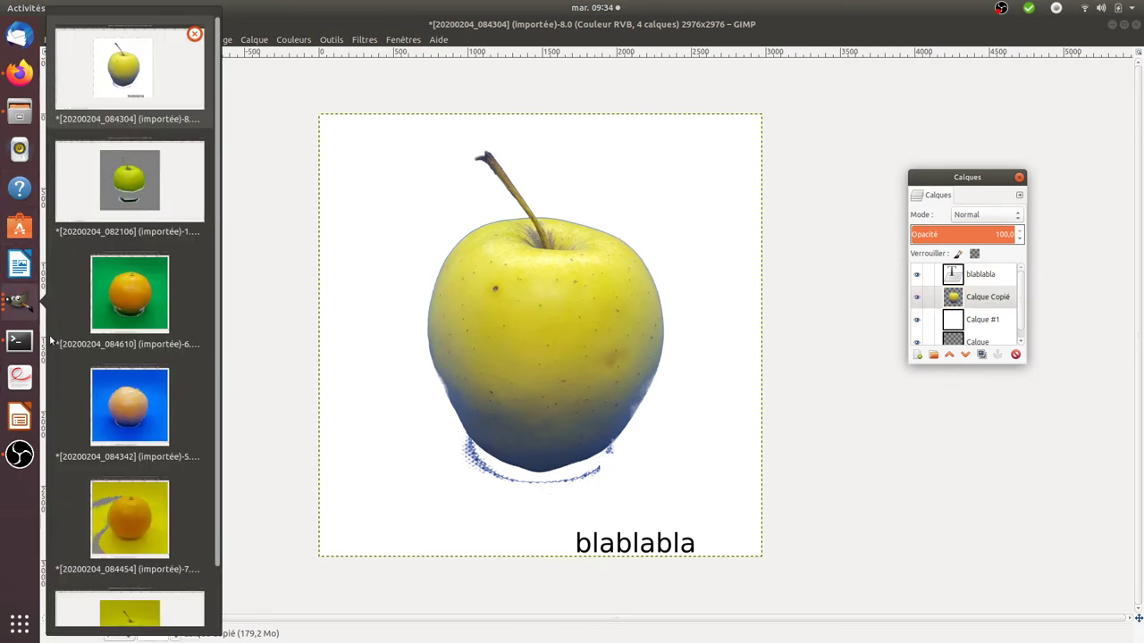
{"action": "left_click", "coordinate": [105, 398]}
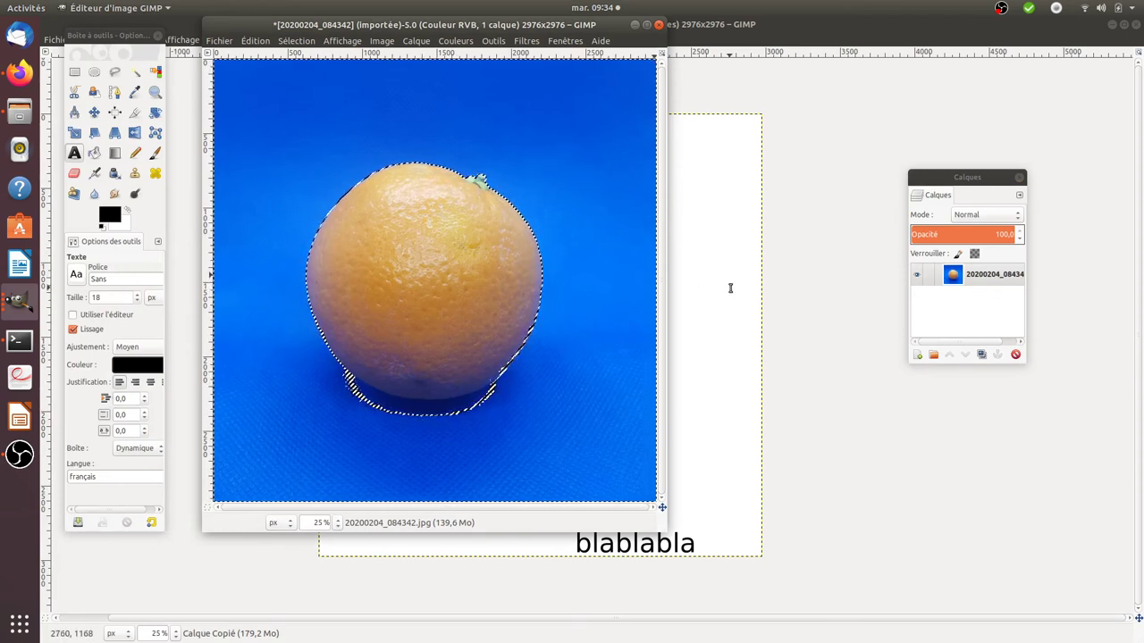
{"action": "key", "text": "r"}
{"action": "left_click", "coordinate": [858, 306]}
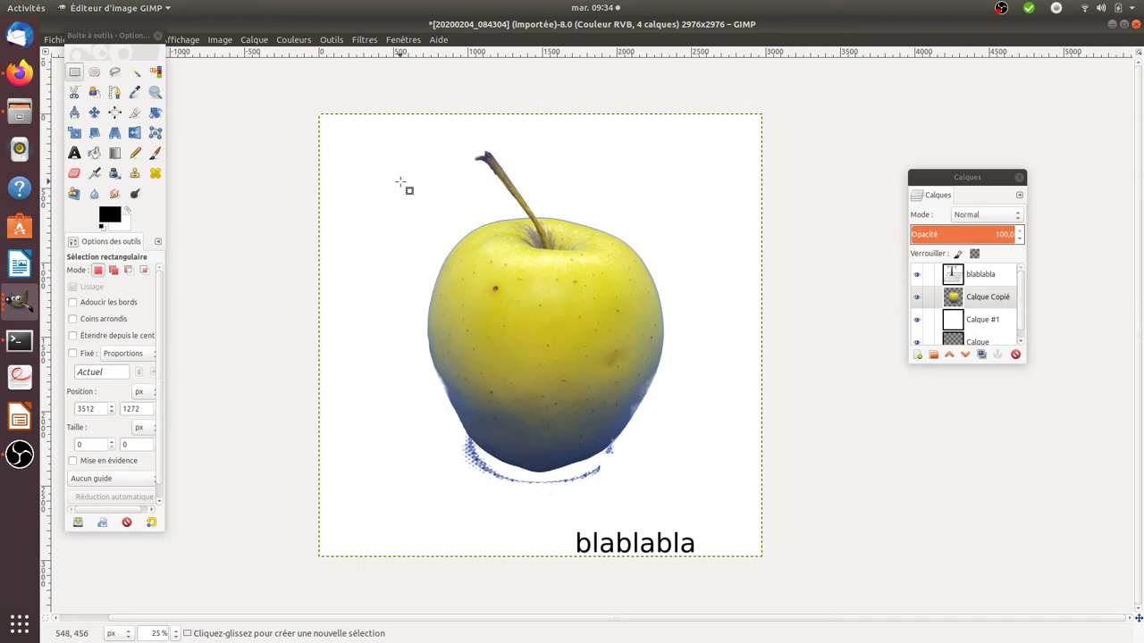
In Firefox, show the 'Basic Usage -- IM v6 Examples' tab and highlight 'convert -negate image.gif output.gif'.
{"action": "left_click", "coordinate": [18, 72]}
{"action": "left_click", "coordinate": [102, 42]}
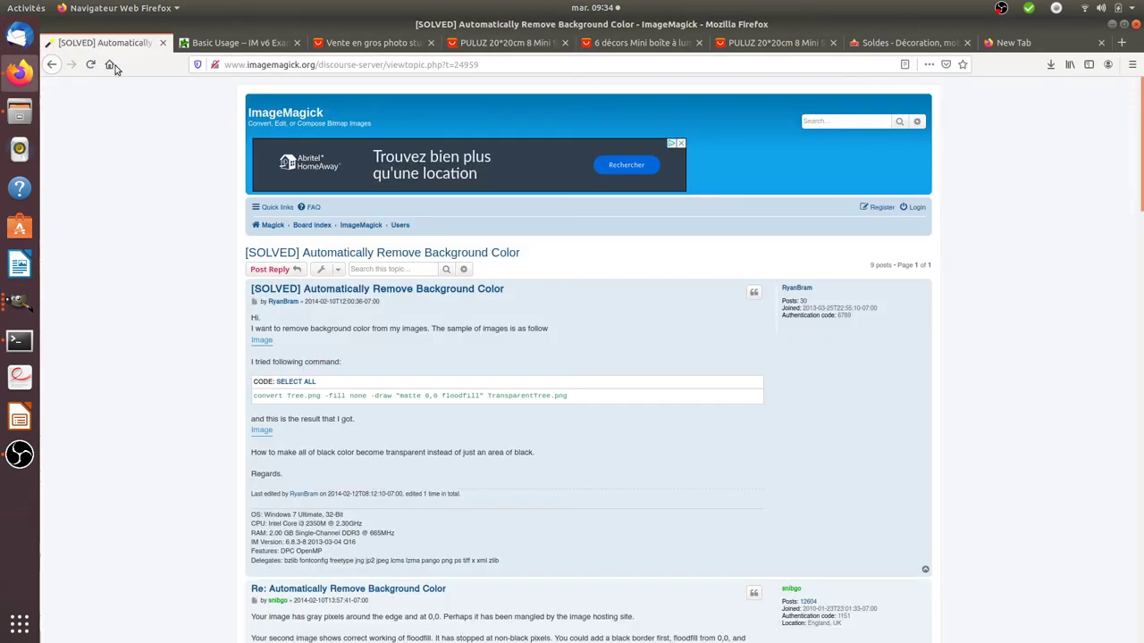
{"action": "left_click", "coordinate": [237, 42]}
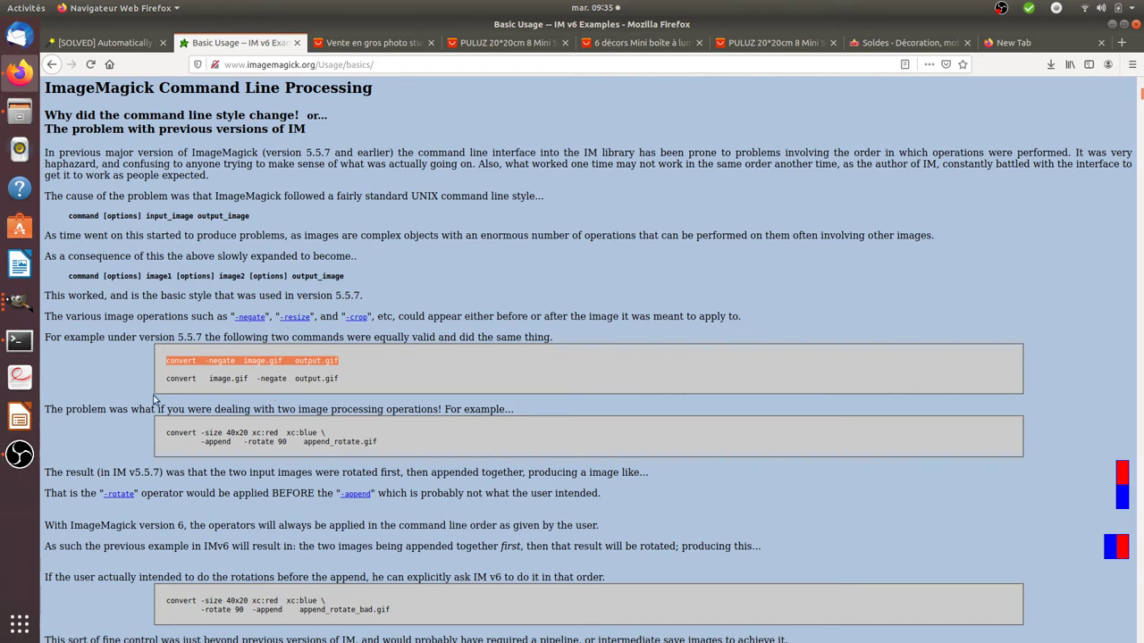
{"action": "left_click", "coordinate": [165, 363]}
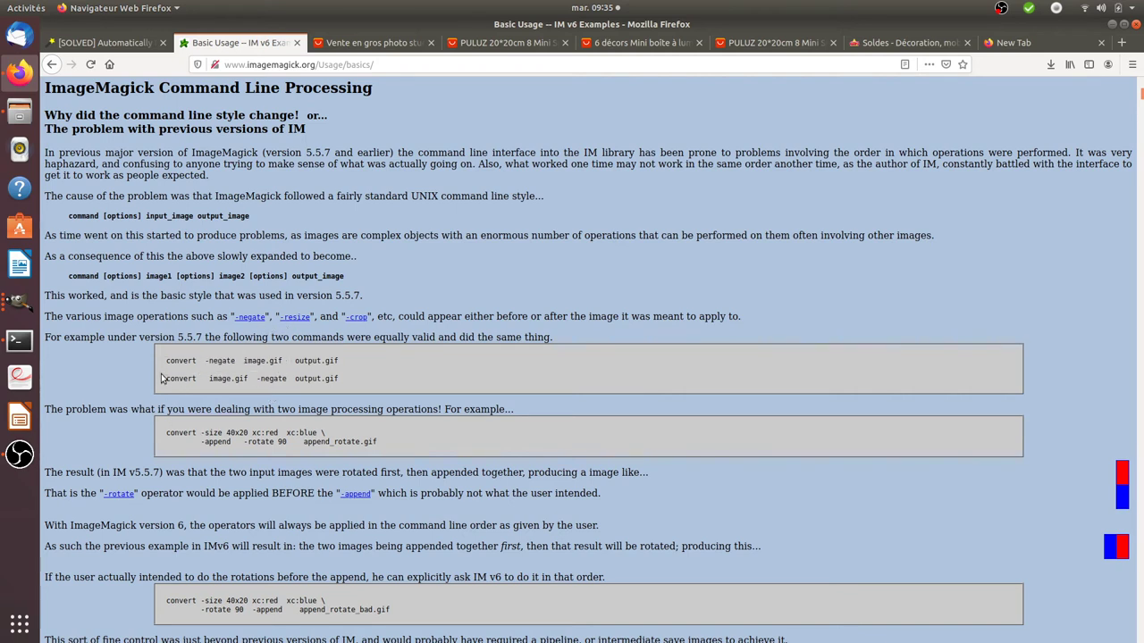
{"action": "left_click_drag", "start_coordinate": [162, 361], "coordinate": [340, 360]}
{"action": "left_click", "coordinate": [204, 360]}
{"action": "left_click_drag", "start_coordinate": [163, 361], "coordinate": [350, 361]}
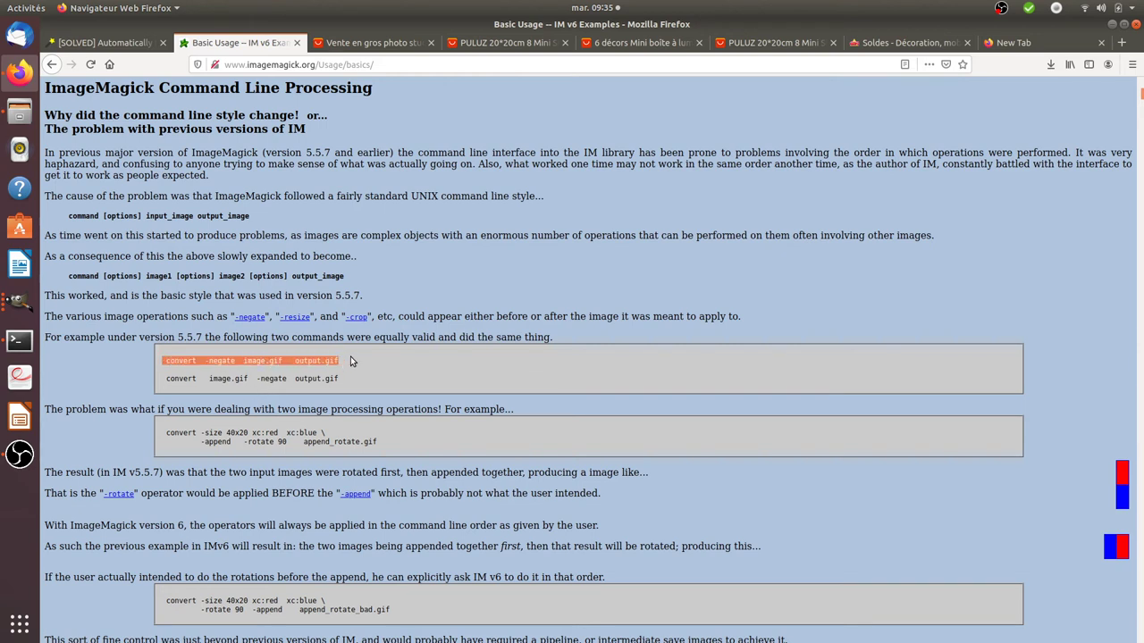
Recall the last convert -negate command on 20200204_084454.jpg and rerun it outputting negate2.jpg.
{"action": "left_click", "coordinate": [19, 339]}
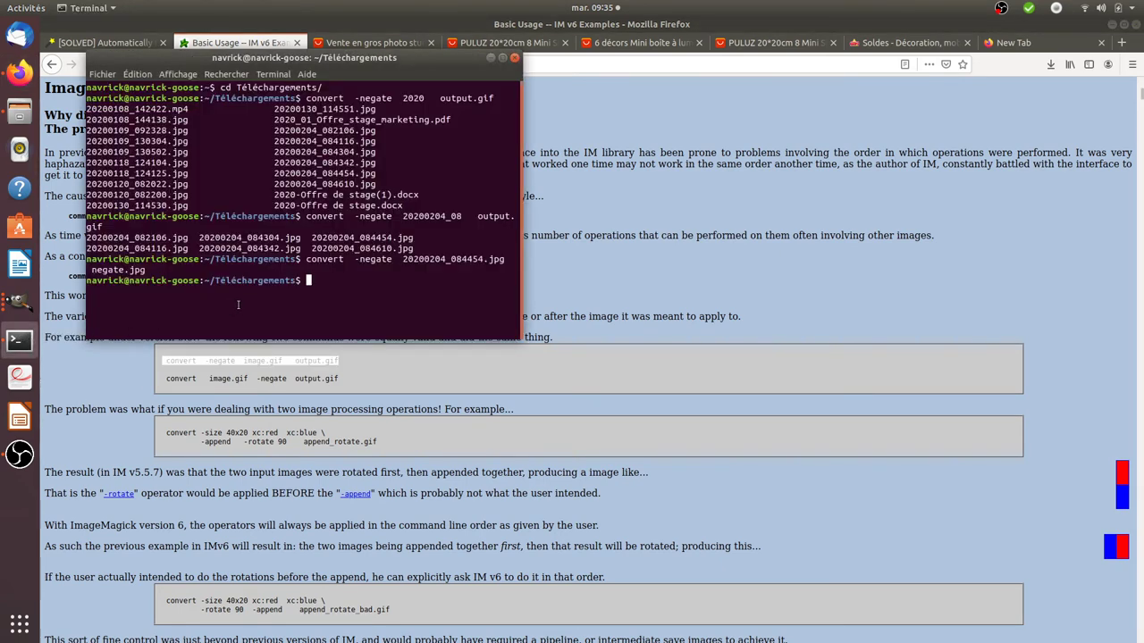
{"action": "key", "text": "Up"}
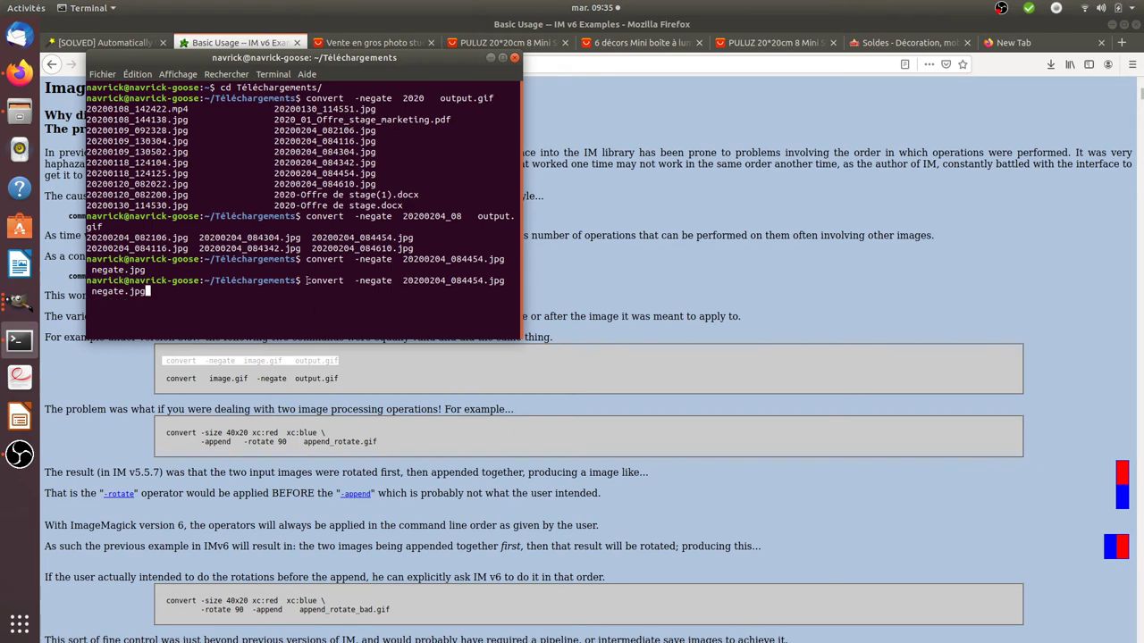
{"action": "double_click", "coordinate": [307, 280]}
{"action": "left_click_drag", "start_coordinate": [403, 281], "coordinate": [472, 280]}
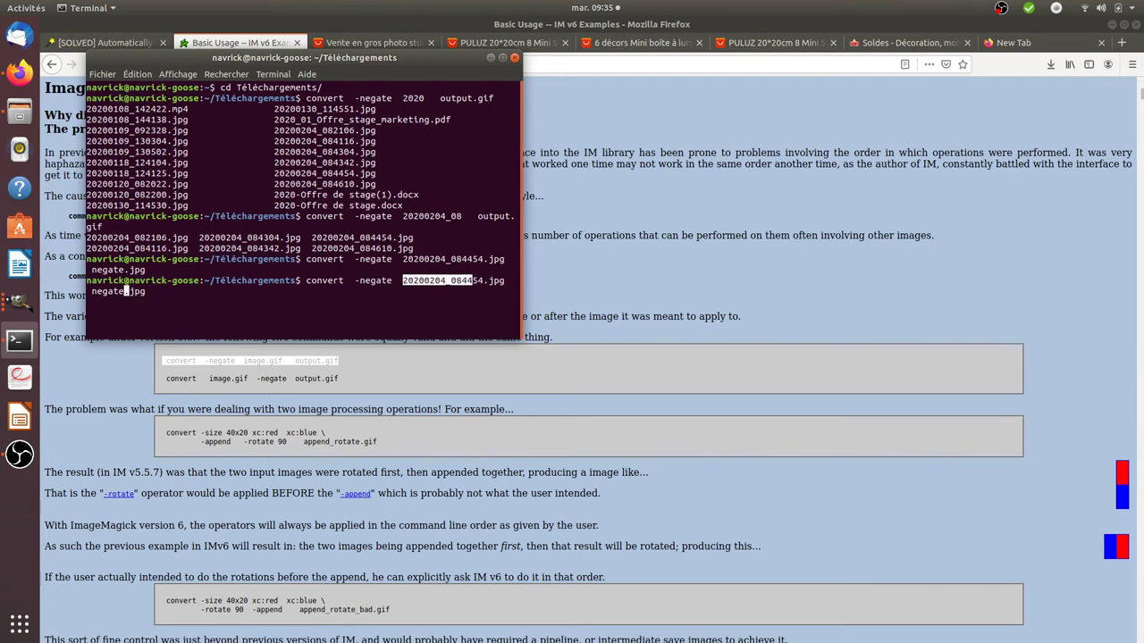
{"action": "type", "text": "2"}
{"action": "key", "text": "Return"}
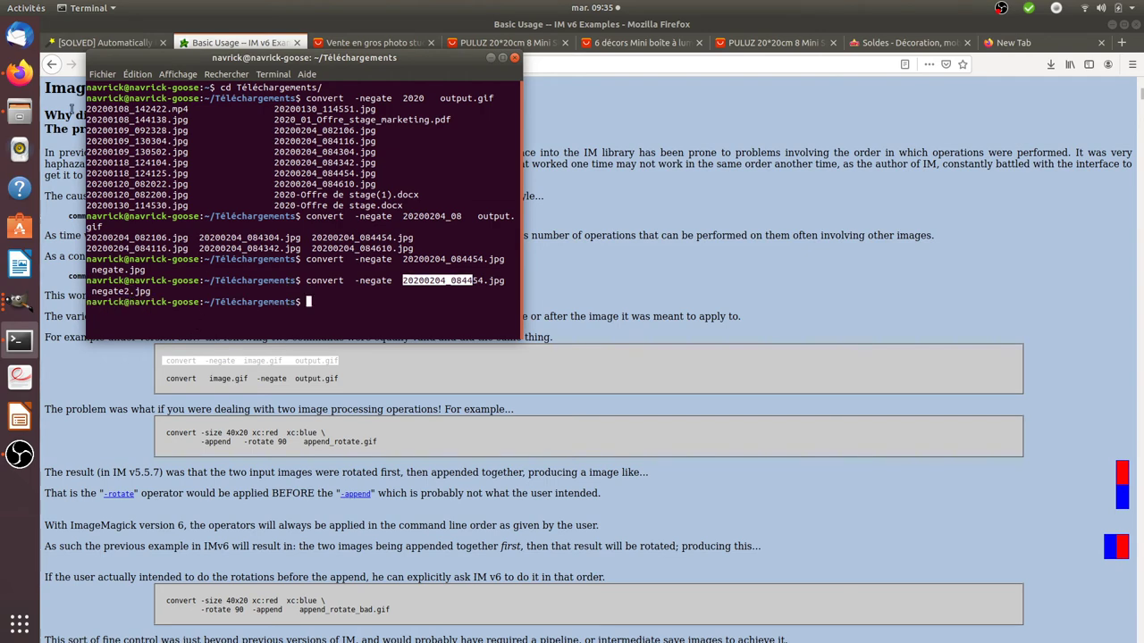
Open negate2.jpg from Téléchargements in Image Viewer to see the inverted orange.
{"action": "left_click", "coordinate": [19, 111]}
{"action": "left_click", "coordinate": [279, 275]}
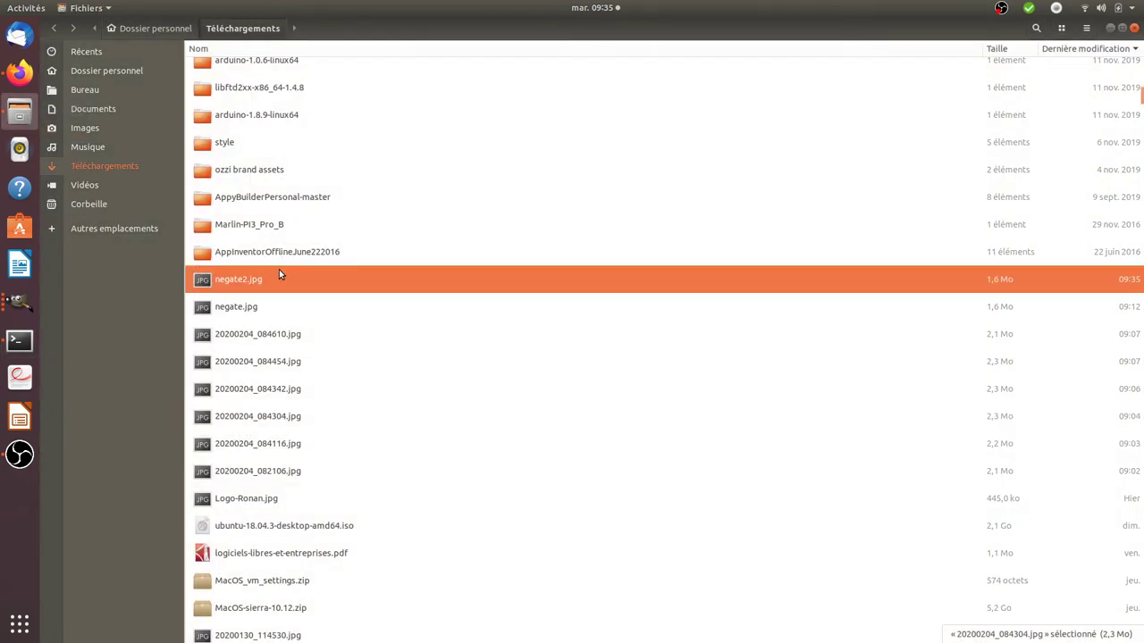
{"action": "double_click", "coordinate": [278, 272]}
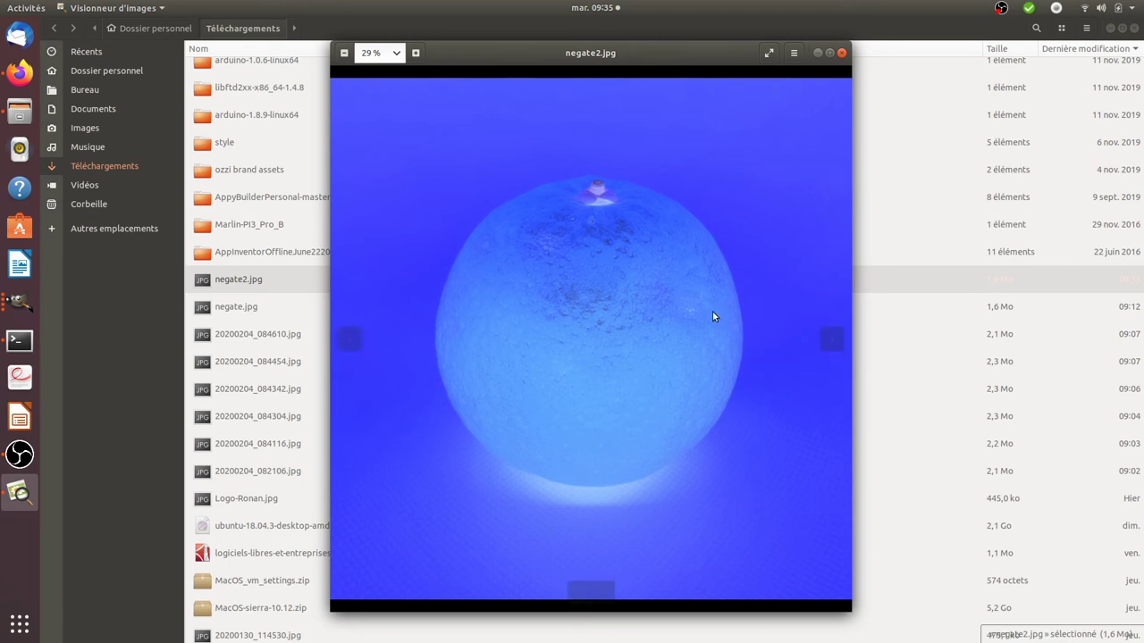
Open 20200204_084610.jpg in Image Viewer and browse the photos with the arrow keys.
{"action": "left_click", "coordinate": [273, 337]}
{"action": "double_click", "coordinate": [273, 338]}
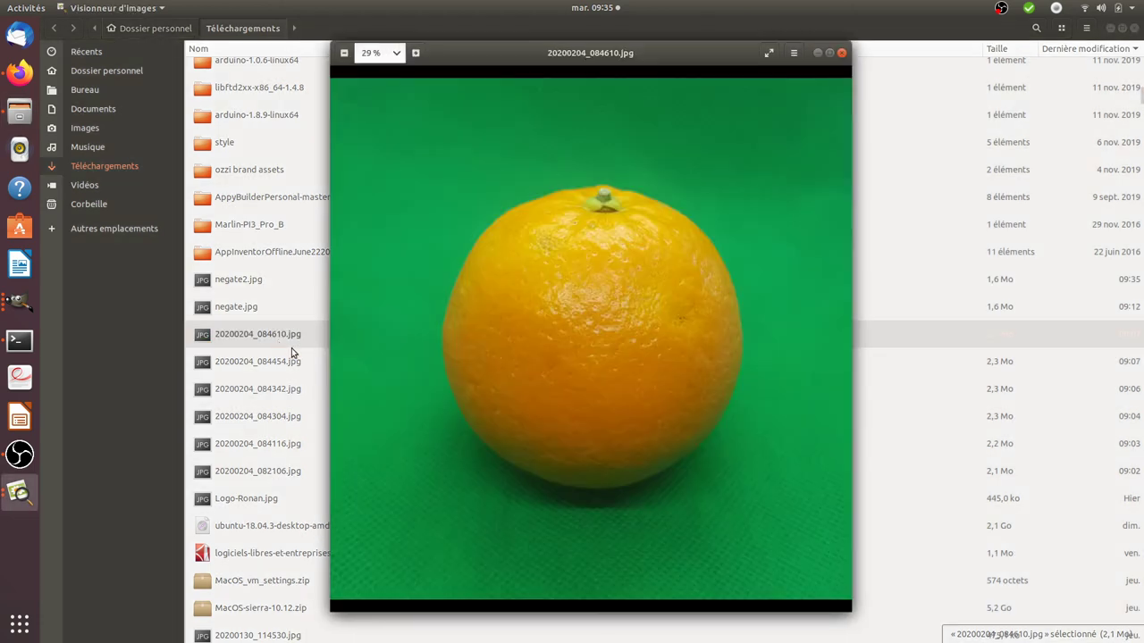
{"action": "key", "text": "Right"}
{"action": "key", "text": "Left"}
{"action": "key", "text": "Left"}
{"action": "key", "text": "Left"}
{"action": "key", "text": "Left"}
{"action": "key", "text": "Left"}
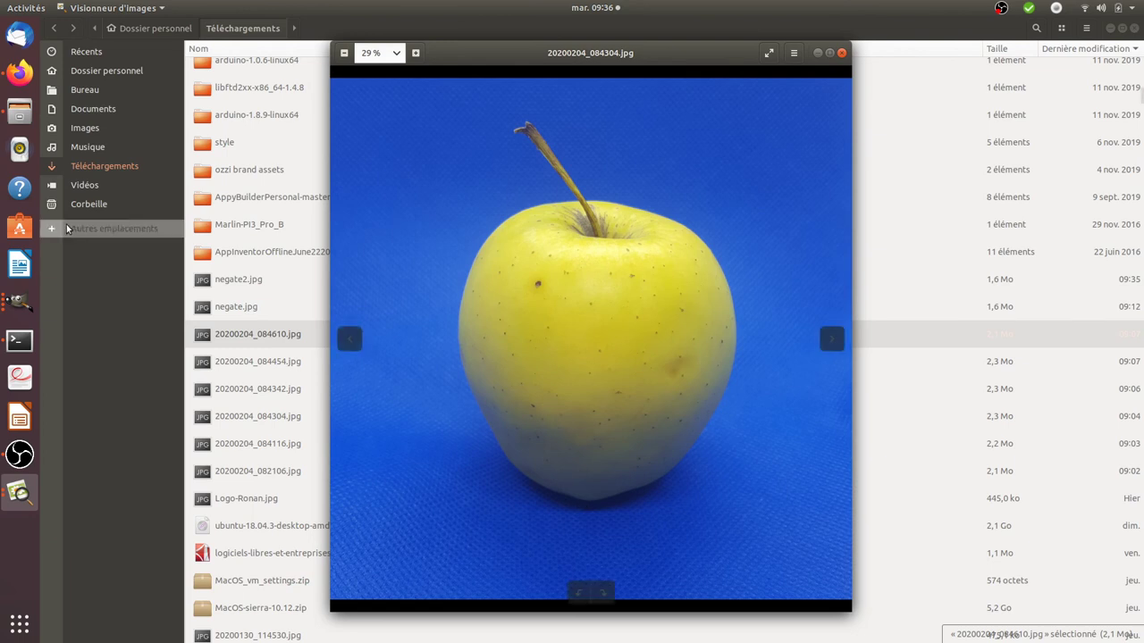
Bring the 20200204_084304 apple image window to the front from GIMP's dock list.
{"action": "left_click", "coordinate": [19, 302]}
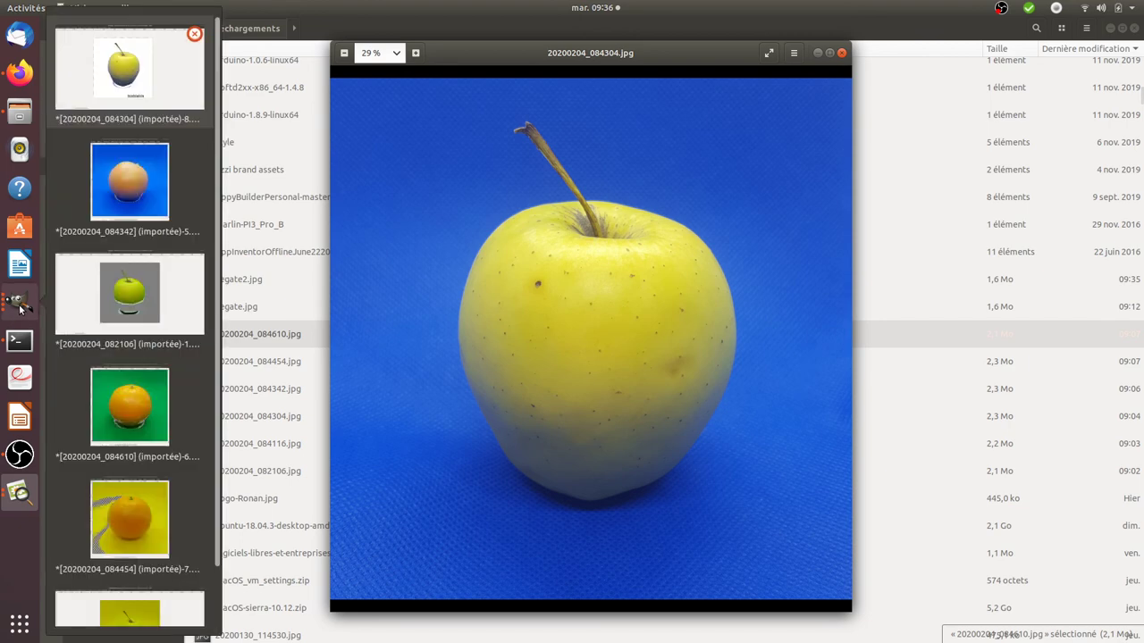
{"action": "left_click", "coordinate": [126, 98]}
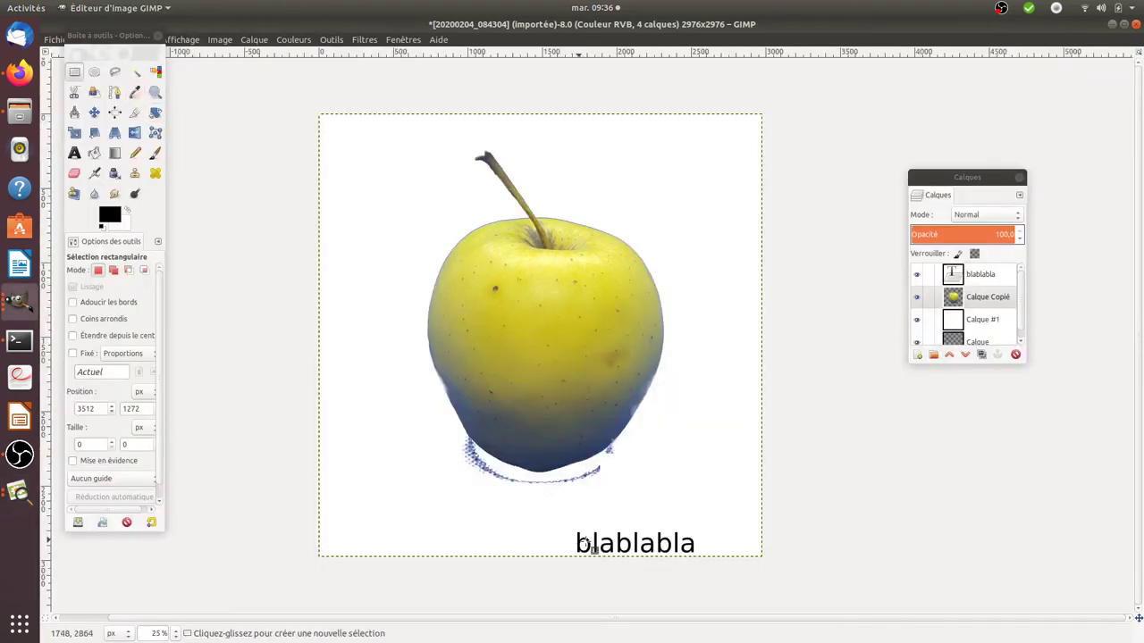